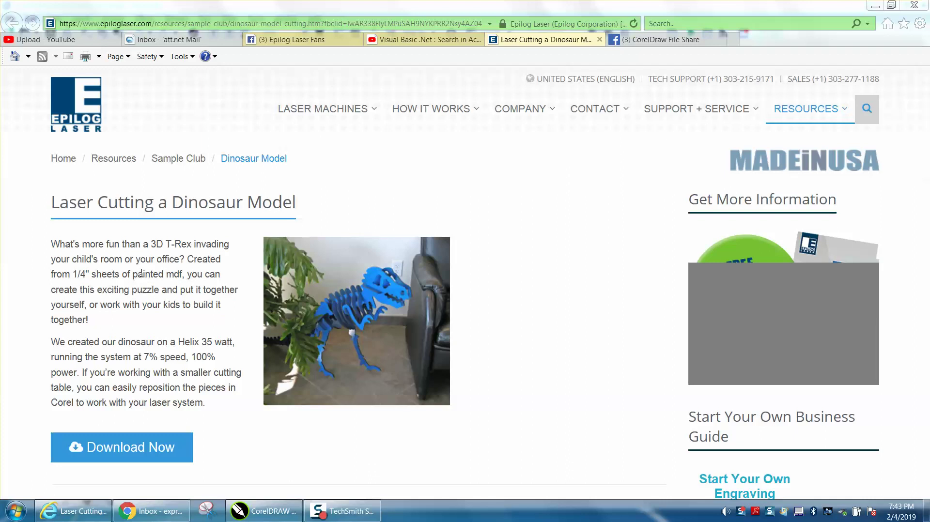
- Switch from Internet Explorer to the trex3.cdr drawing in CorelDRAW
{"action": "left_click", "coordinate": [281, 512]}
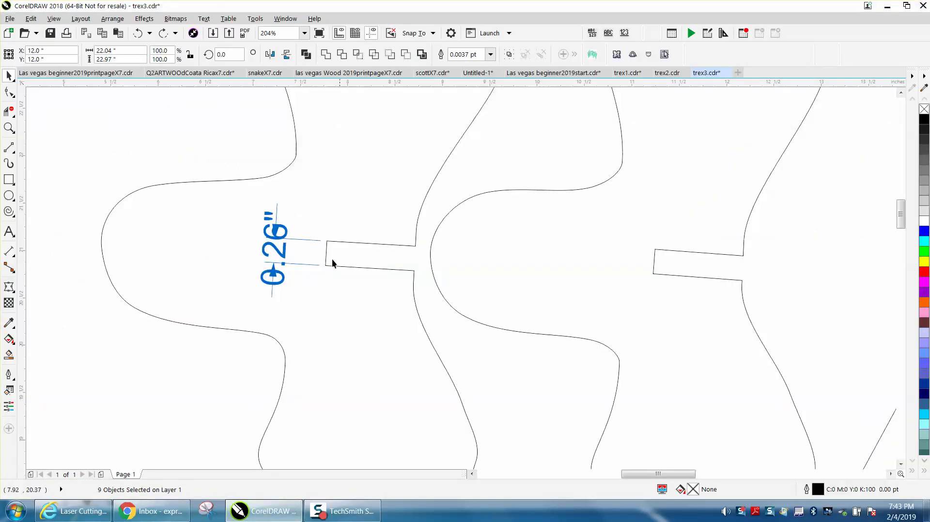
{"action": "scroll", "coordinate": [315, 252], "scroll_direction": "down", "scroll_amount": 6}
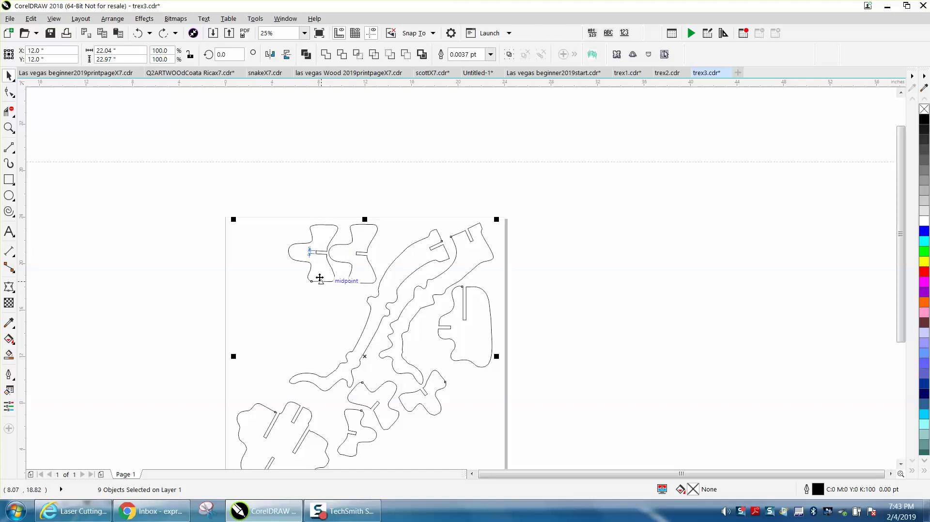
{"action": "left_click", "coordinate": [9, 128]}
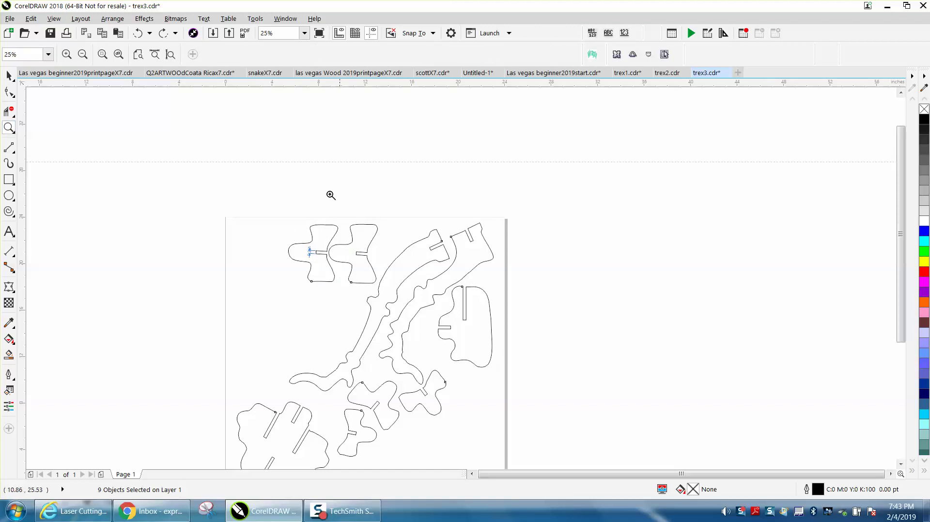
{"action": "left_click_drag", "start_coordinate": [277, 187], "coordinate": [570, 336]}
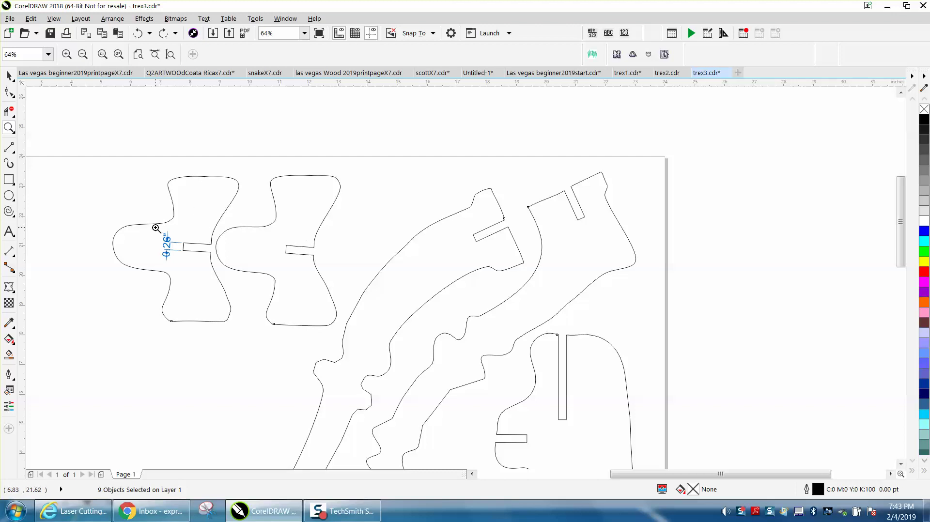
{"action": "left_click_drag", "start_coordinate": [101, 181], "coordinate": [441, 348]}
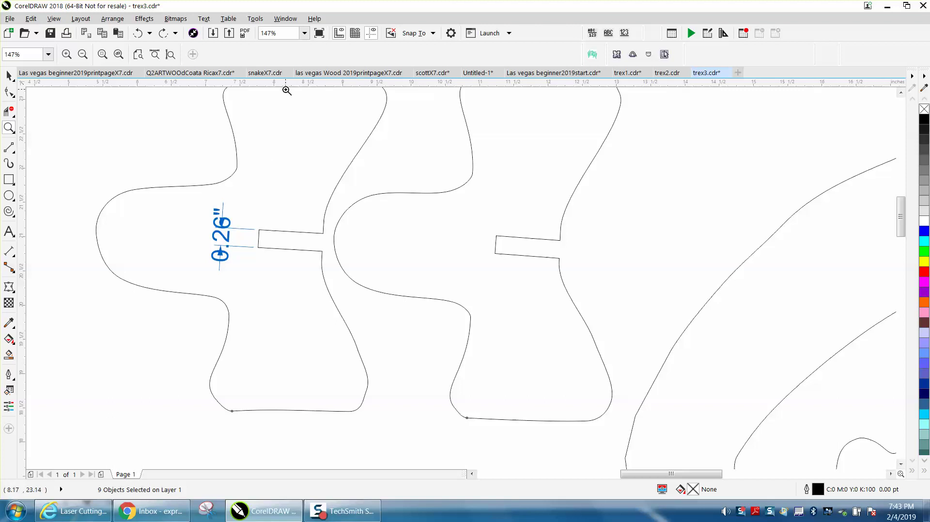
- Add a horizontal guide at the slot and rotate the left bone-shaped piece slightly counter-clockwise
{"action": "left_click_drag", "start_coordinate": [286, 87], "coordinate": [273, 231]}
{"action": "left_click", "coordinate": [272, 231]}
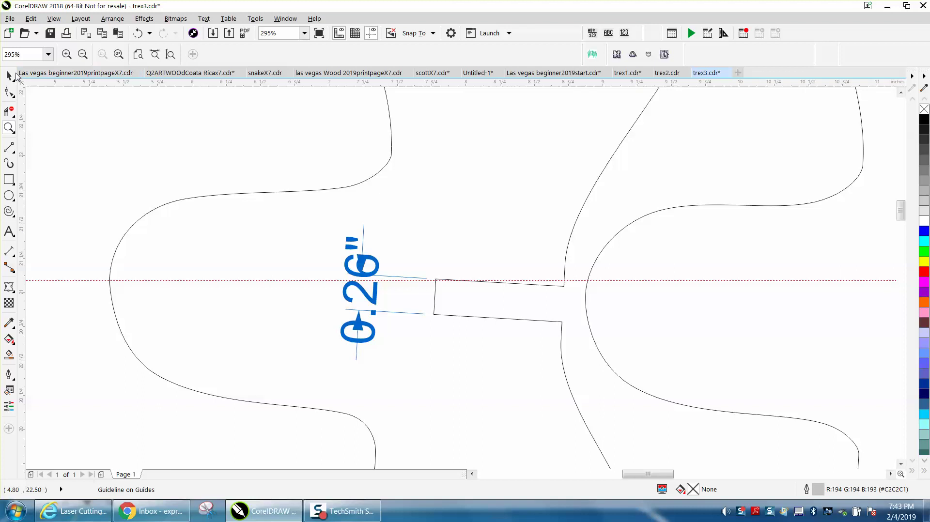
{"action": "key", "text": "space"}
{"action": "left_click", "coordinate": [446, 191]}
{"action": "left_click", "coordinate": [446, 191]}
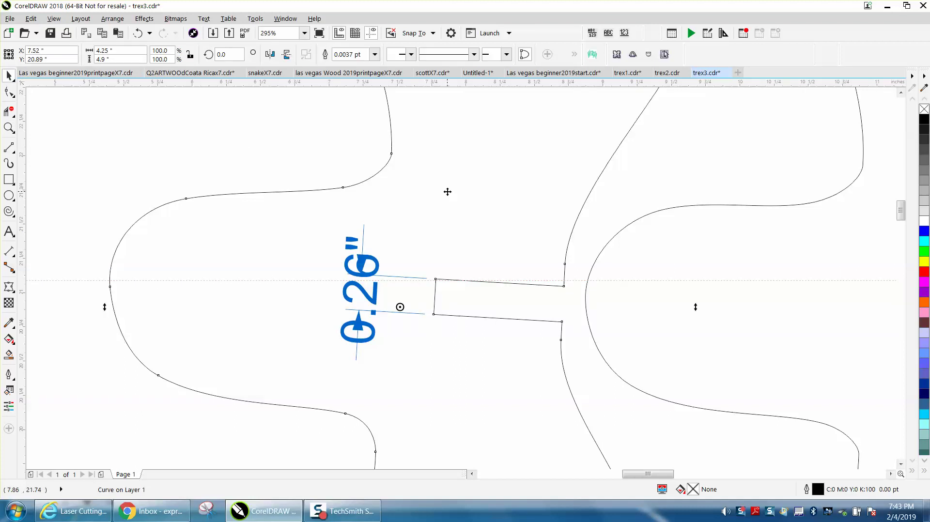
{"action": "scroll", "coordinate": [636, 249], "scroll_direction": "down", "scroll_amount": 2}
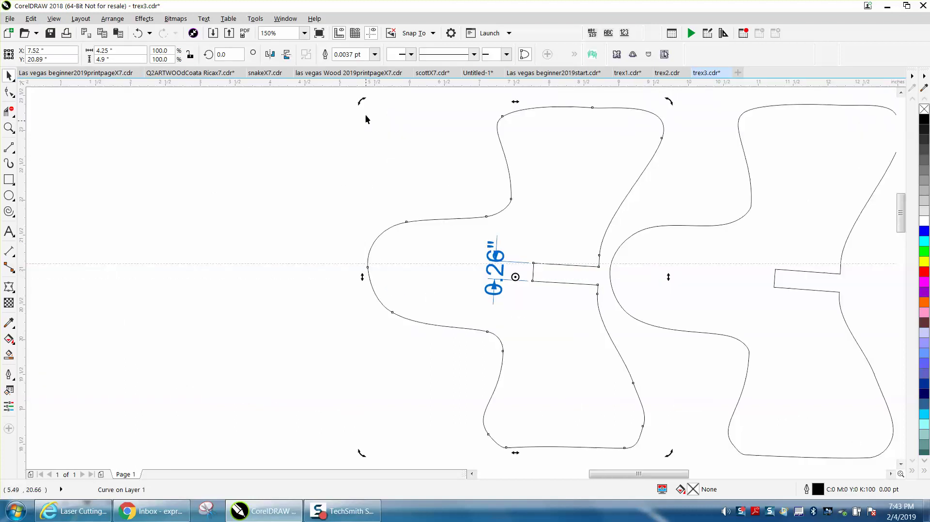
{"action": "left_click_drag", "start_coordinate": [364, 102], "coordinate": [337, 183]}
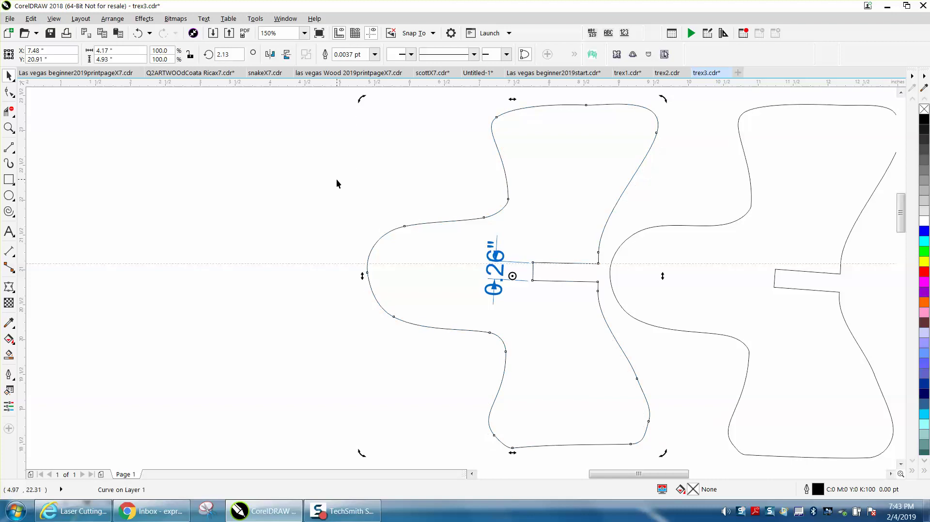
- Zoom in on the slot and set the piece's rotation angle to 1°, after first trying 5°
{"action": "left_click", "coordinate": [8, 128]}
{"action": "left_click_drag", "start_coordinate": [516, 248], "coordinate": [673, 316]}
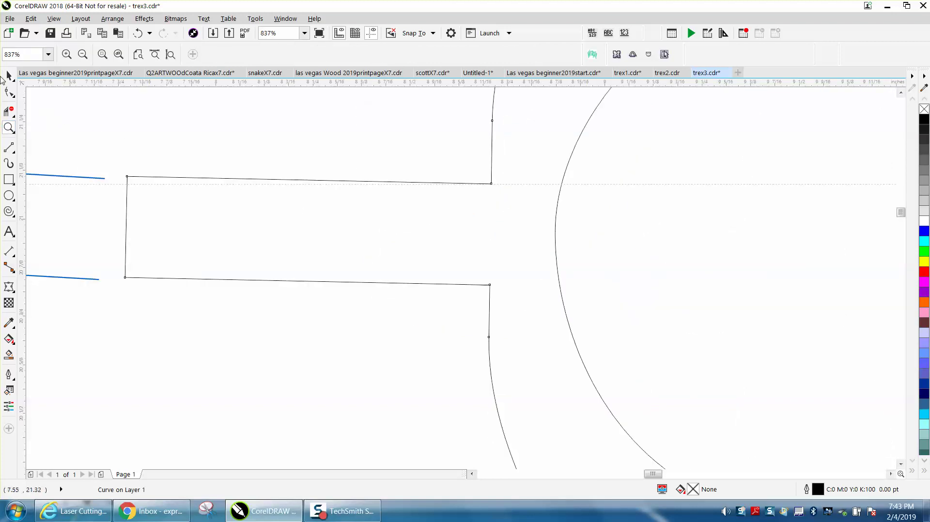
{"action": "left_click", "coordinate": [9, 75]}
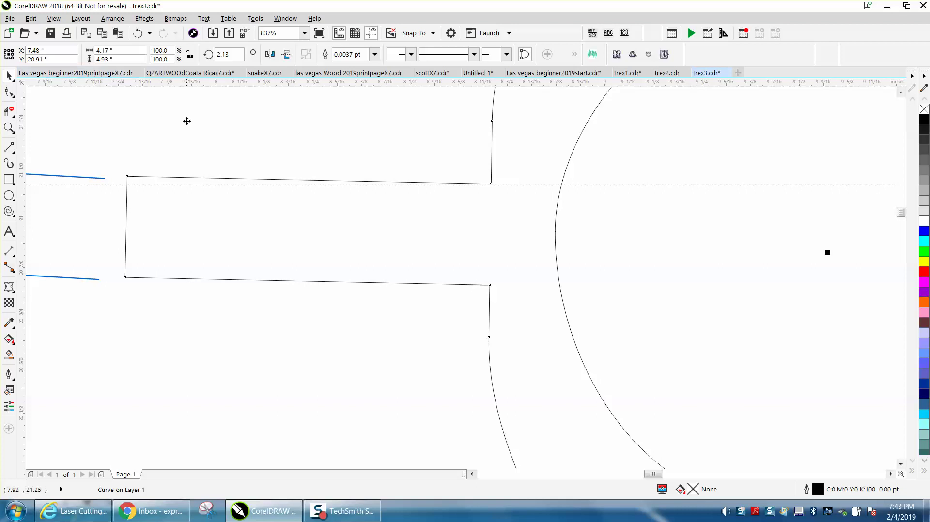
{"action": "left_click", "coordinate": [225, 54]}
{"action": "type", "text": "5"}
{"action": "key", "text": "Return"}
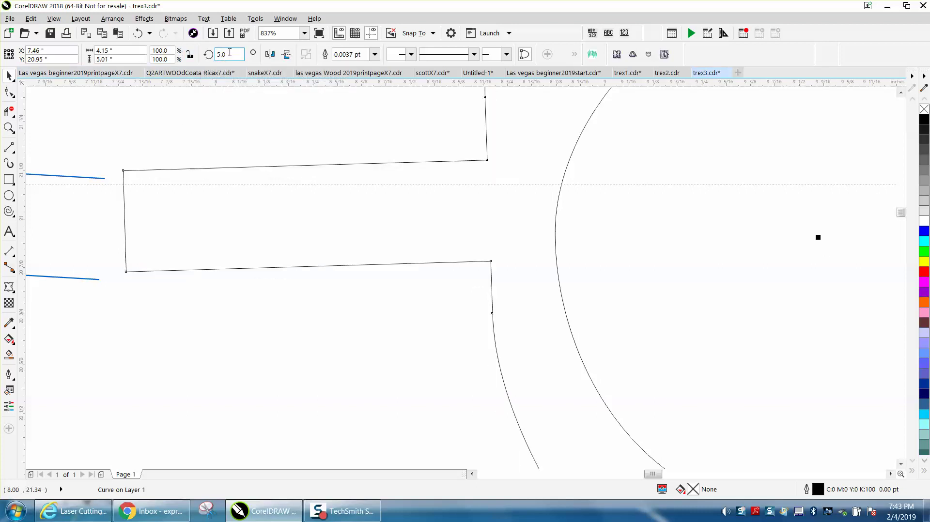
{"action": "type", "text": "1"}
{"action": "key", "text": "Return"}
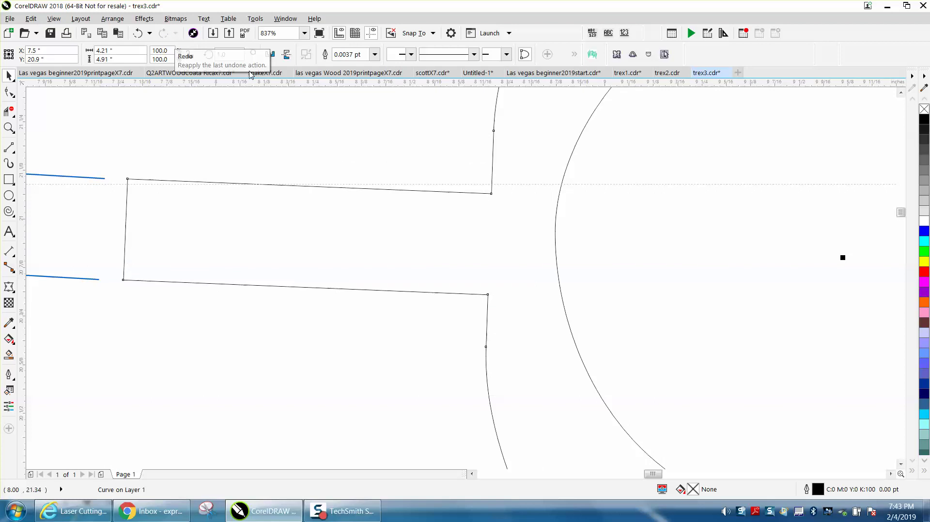
{"action": "scroll", "coordinate": [410, 181], "scroll_direction": "down", "scroll_amount": 5}
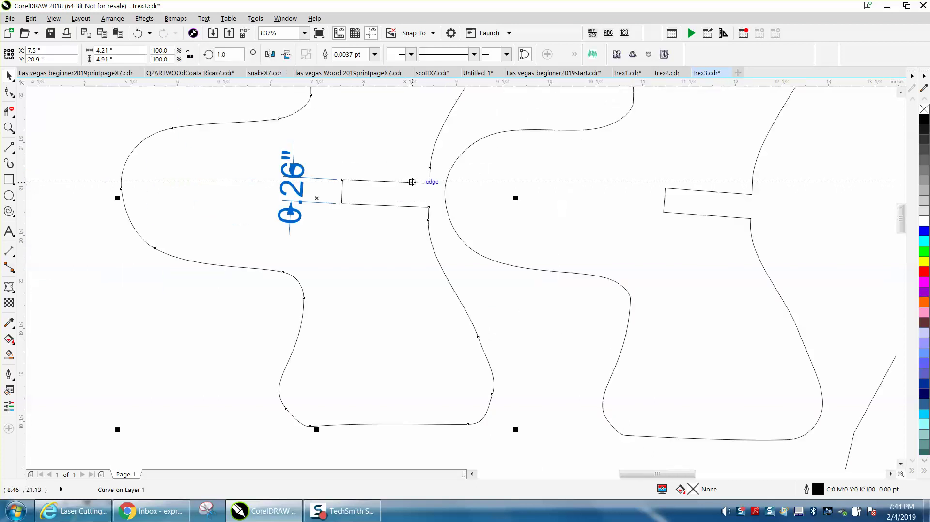
- Rotate the left leg piece to 1.91° and zoom in to check its rectangular notch
{"action": "left_click", "coordinate": [200, 206]}
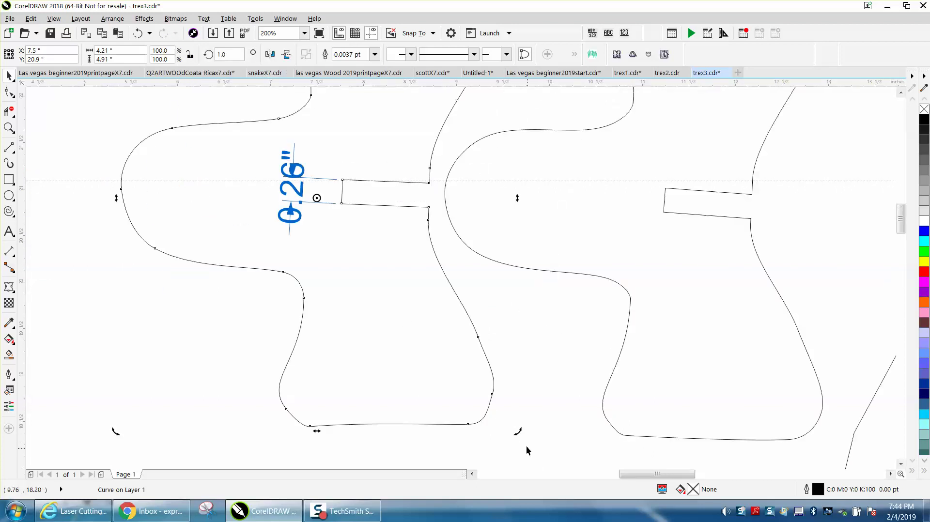
{"action": "mouse_move", "coordinate": [516, 431]}
{"action": "left_mouse_down"}
{"action": "mouse_move", "coordinate": [524, 428]}
{"action": "mouse_move", "coordinate": [516, 430]}
{"action": "left_mouse_up"}
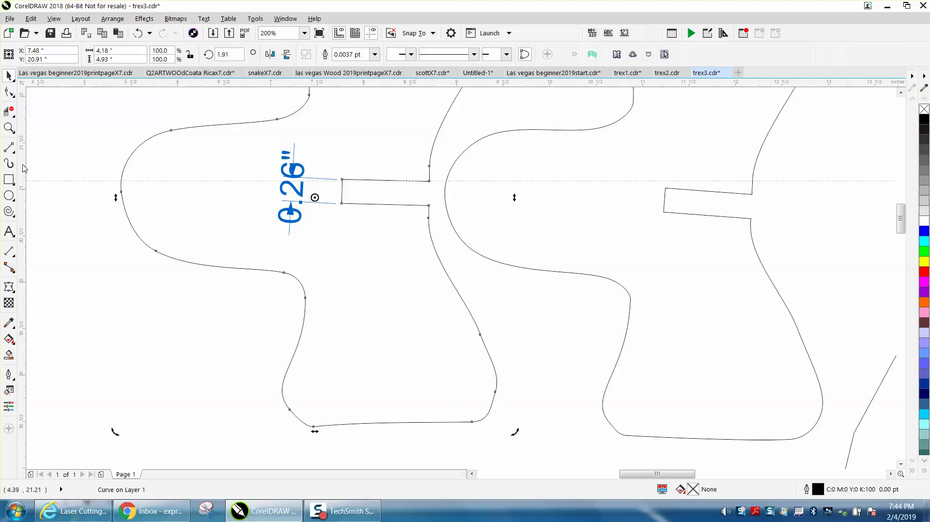
{"action": "left_click", "coordinate": [9, 127]}
{"action": "left_click_drag", "start_coordinate": [249, 162], "coordinate": [606, 301]}
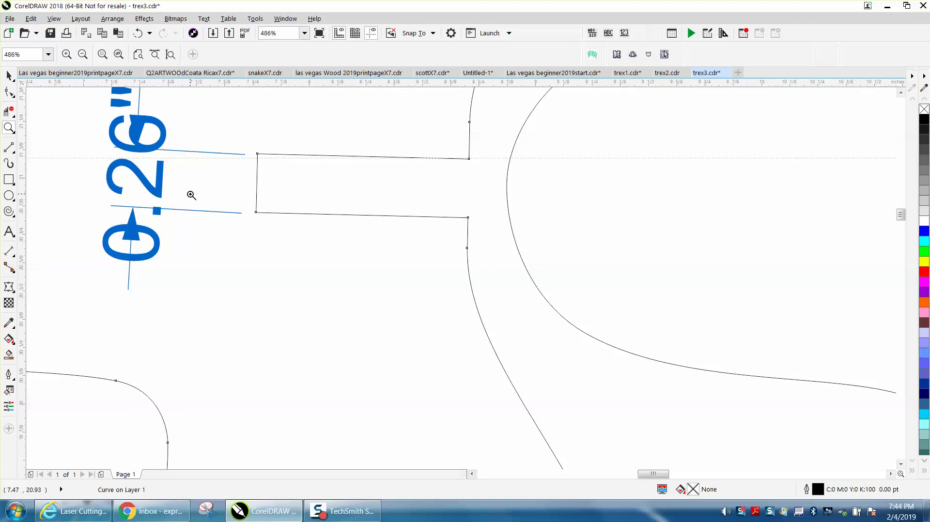
{"action": "scroll", "coordinate": [459, 252], "scroll_direction": "down", "scroll_amount": 3}
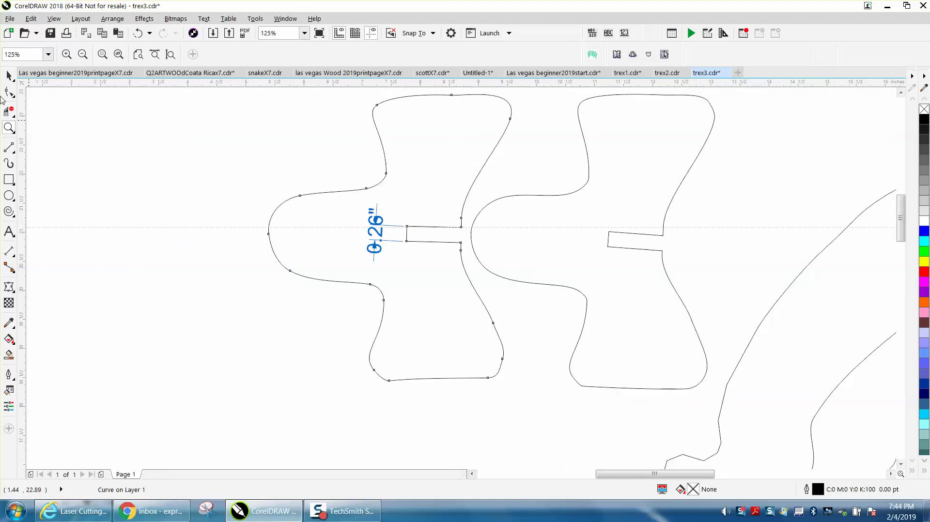
{"action": "left_click", "coordinate": [8, 76]}
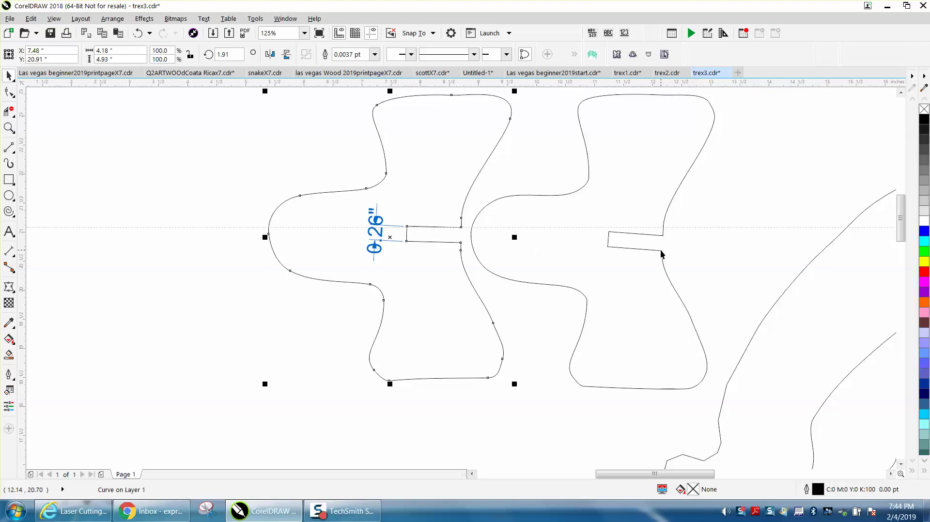
- Zoom in on the notch area of the left leg piece
{"action": "left_click", "coordinate": [9, 128]}
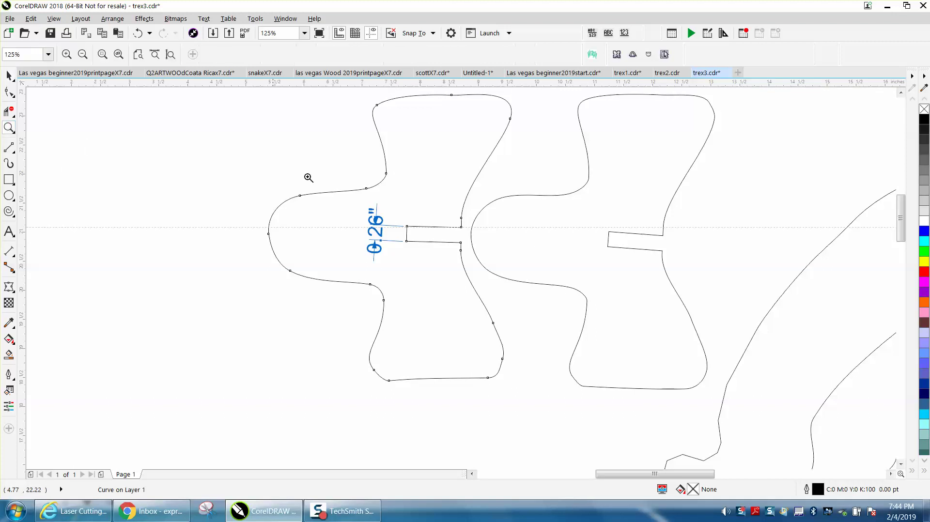
{"action": "left_click_drag", "start_coordinate": [353, 186], "coordinate": [619, 321]}
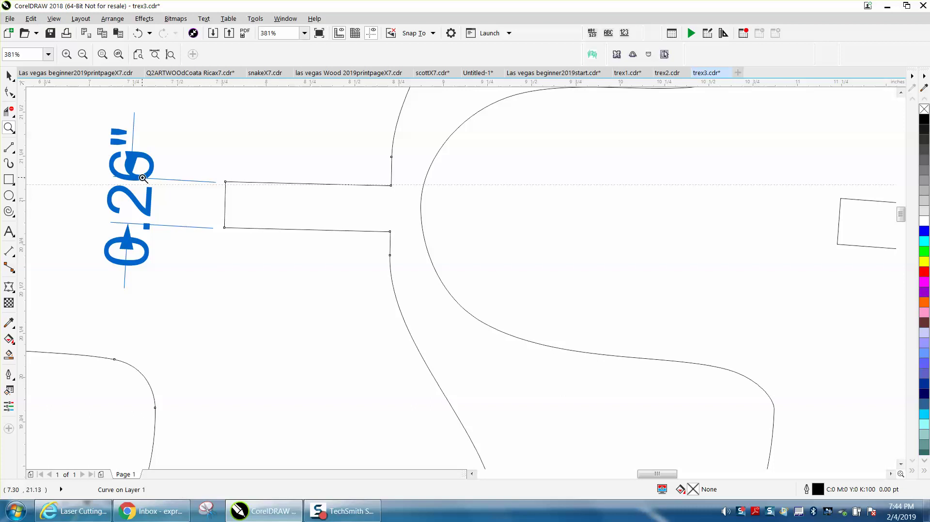
{"action": "left_click", "coordinate": [8, 92]}
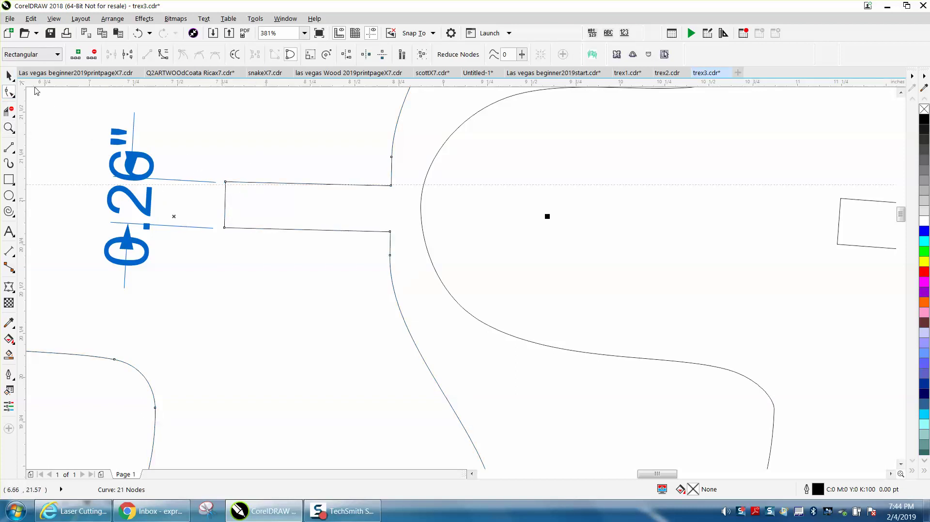
{"action": "left_click", "coordinate": [9, 75]}
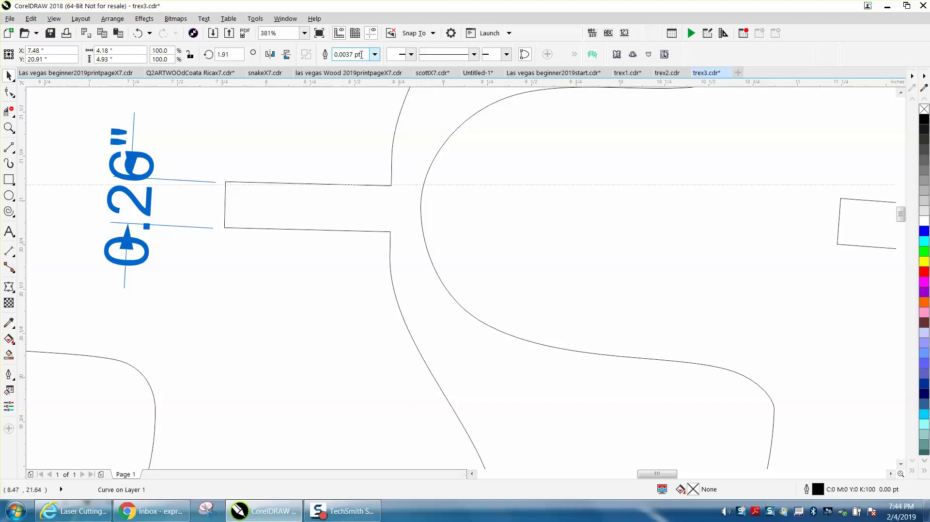
{"action": "scroll", "coordinate": [337, 202], "scroll_direction": "down", "scroll_amount": 3}
- Deselect everything and start replacing the 0.1" nudge distance with a smaller value
{"action": "left_click", "coordinate": [191, 137]}
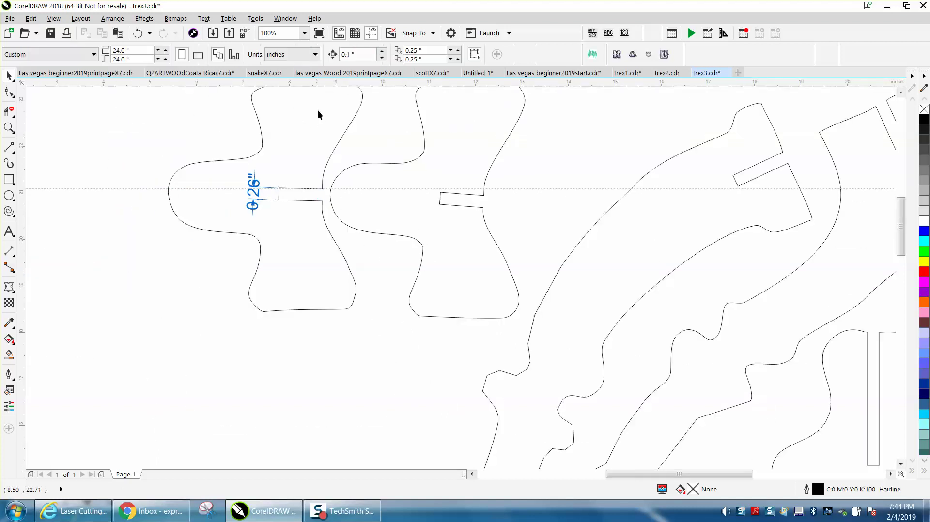
{"action": "left_click_drag", "start_coordinate": [353, 56], "coordinate": [310, 92]}
{"action": "type", "text": ".065"}
{"action": "left_click", "coordinate": [9, 128]}
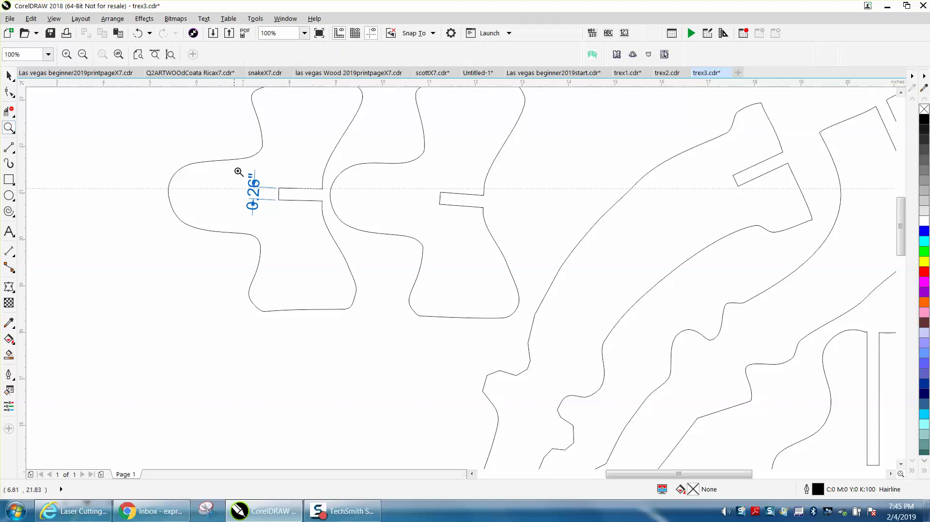
- Narrow the slot by nudging its lower edge up and its top edge down
{"action": "left_click_drag", "start_coordinate": [235, 163], "coordinate": [442, 246]}
{"action": "left_click", "coordinate": [9, 92]}
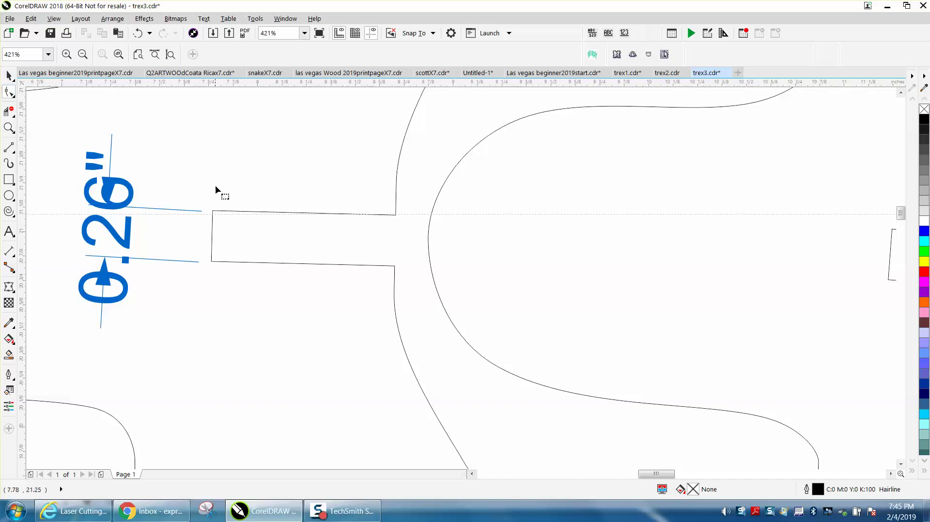
{"action": "left_click", "coordinate": [223, 213]}
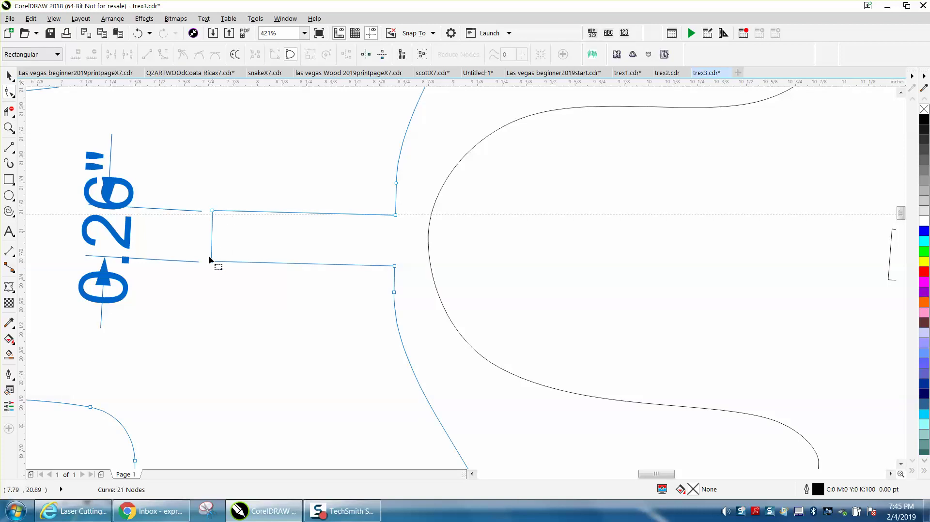
{"action": "left_click_drag", "start_coordinate": [361, 291], "coordinate": [406, 277]}
{"action": "key", "text": "Up"}
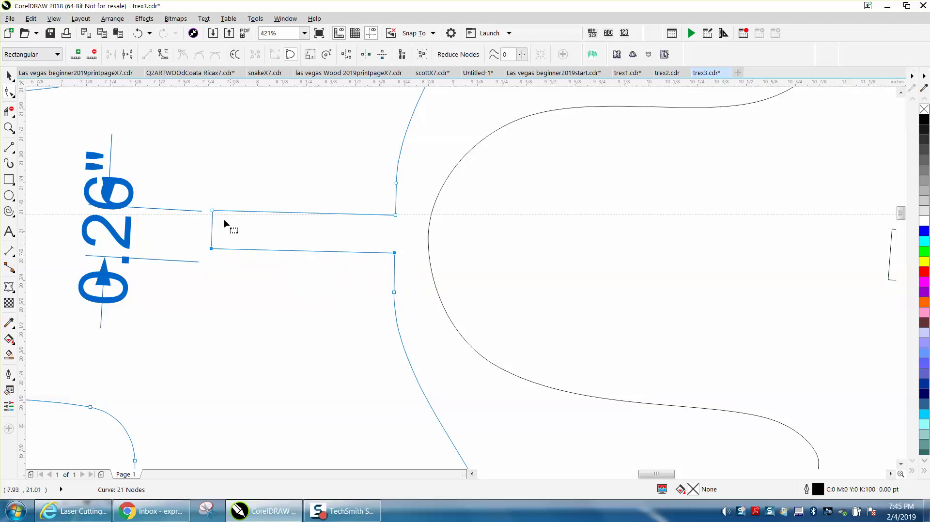
{"action": "left_click_drag", "start_coordinate": [223, 214], "coordinate": [402, 226]}
{"action": "key", "text": "Down"}
{"action": "left_click", "coordinate": [9, 75]}
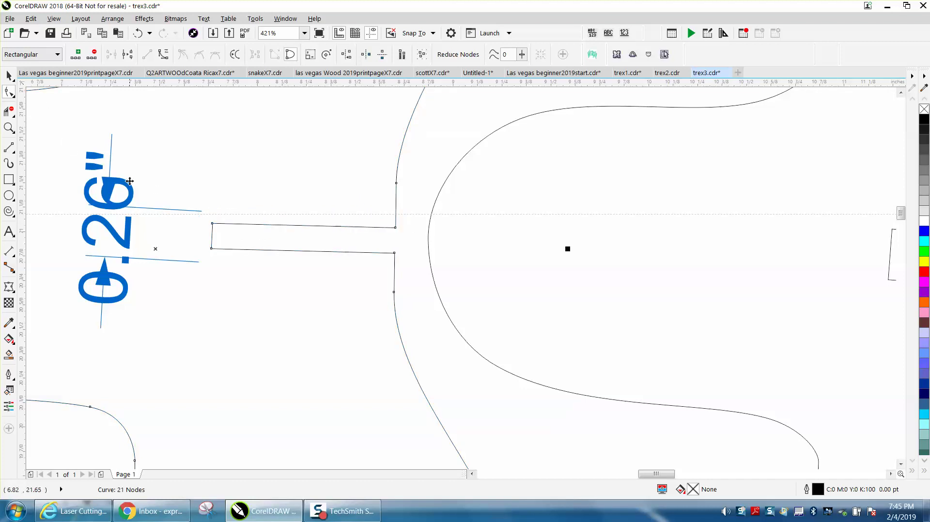
- Measure the narrowed slot with a parallel dimension, read 0.13", then delete that dimension
{"action": "left_click", "coordinate": [9, 251]}
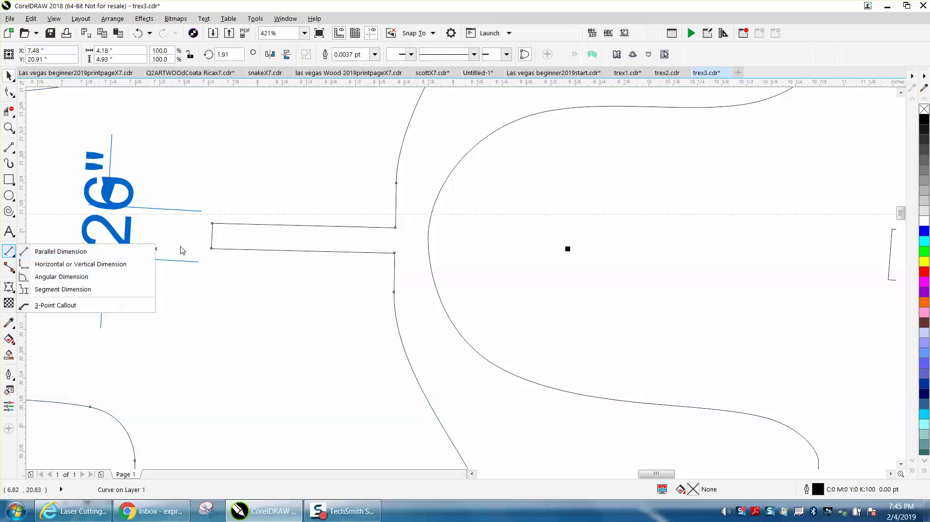
{"action": "left_click", "coordinate": [103, 254]}
{"action": "left_click", "coordinate": [230, 224]}
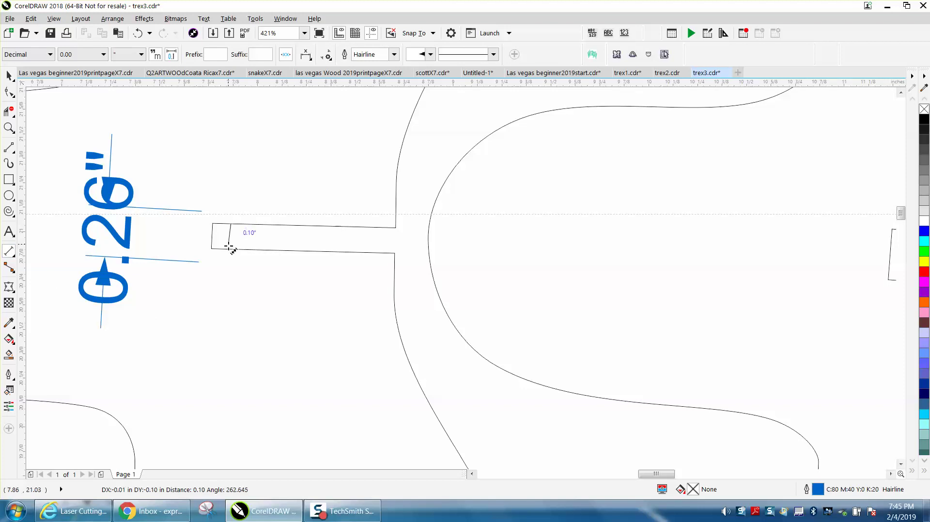
{"action": "left_click", "coordinate": [228, 248]}
{"action": "left_click", "coordinate": [462, 251]}
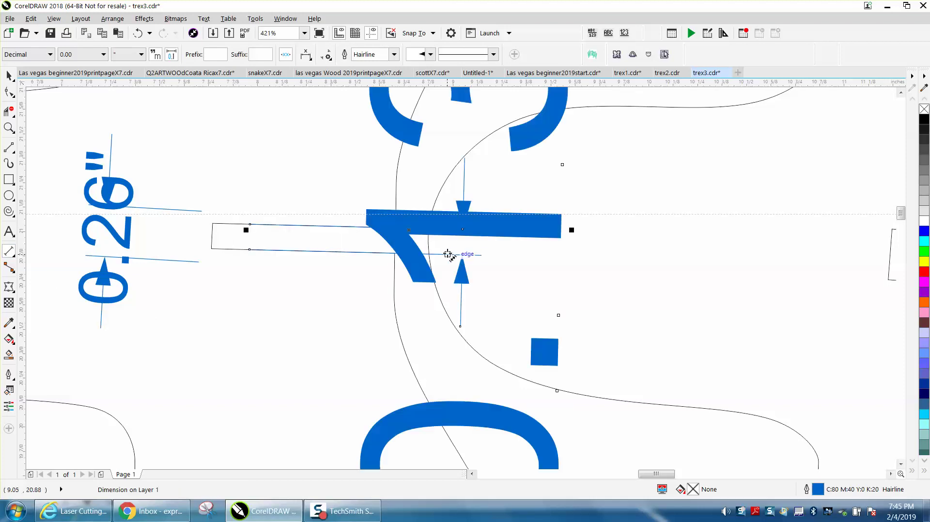
{"action": "scroll", "coordinate": [446, 254], "scroll_direction": "down", "scroll_amount": 3}
{"action": "scroll", "coordinate": [446, 254], "scroll_direction": "down", "scroll_amount": 2}
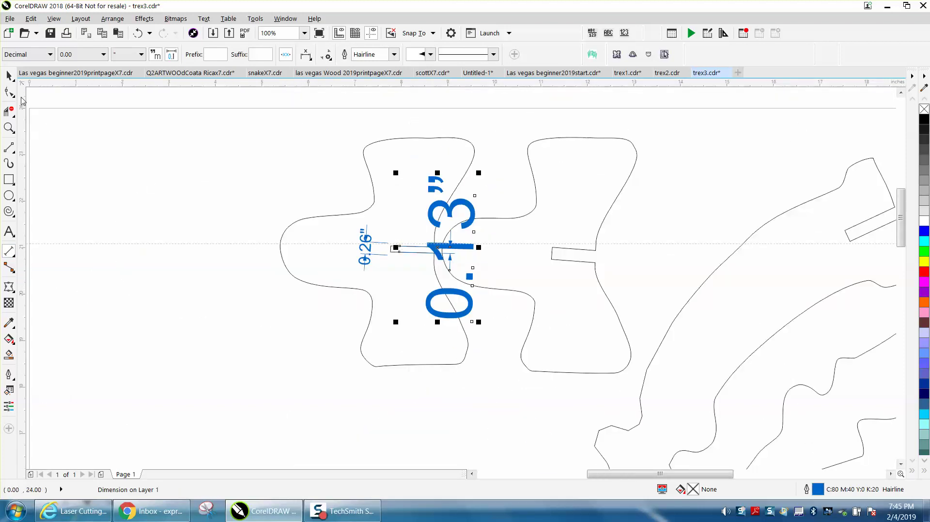
{"action": "left_click", "coordinate": [8, 76]}
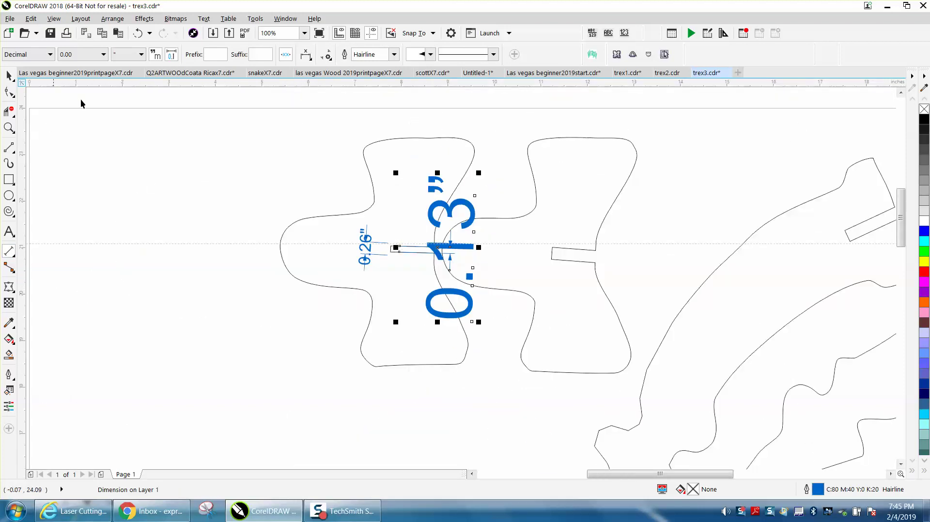
{"action": "left_click", "coordinate": [464, 209]}
{"action": "key", "text": "Delete"}
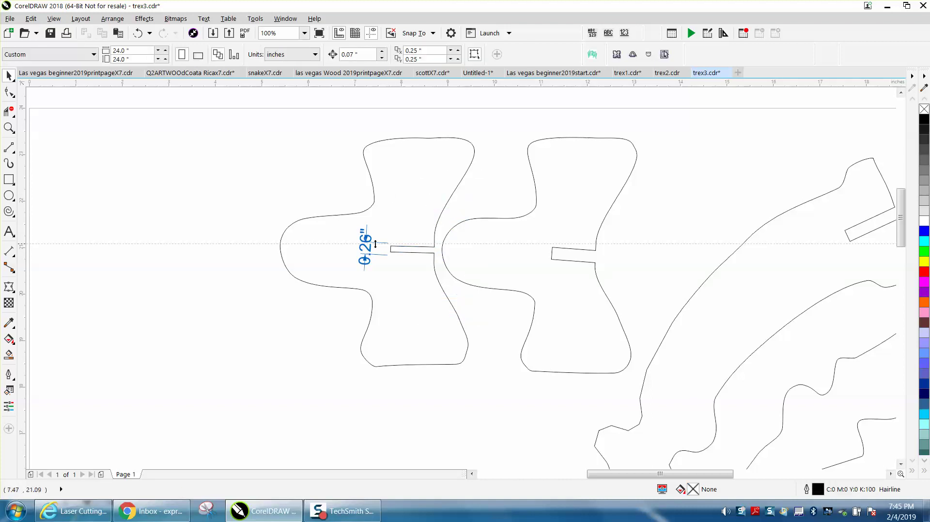
- Delete the 0.26" slot dimension, undoing an accidental move of the bone piece
{"action": "left_click", "coordinate": [366, 237]}
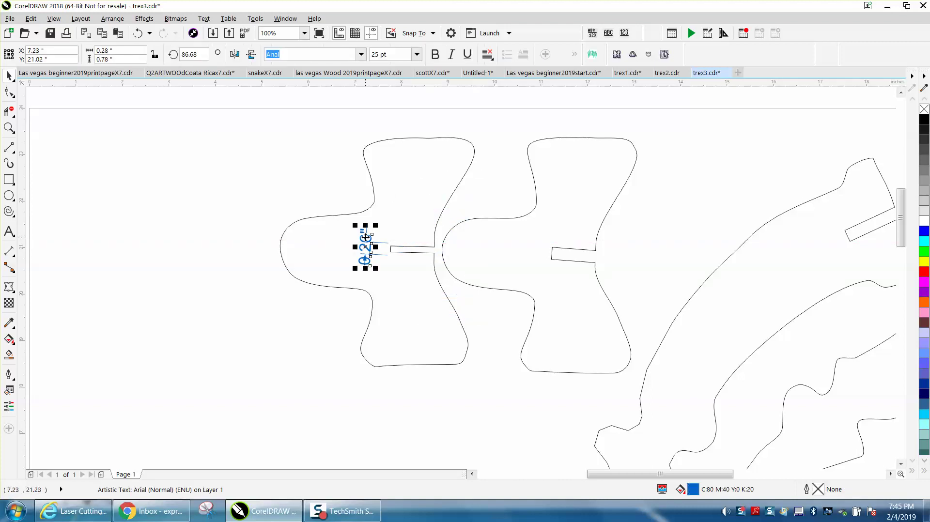
{"action": "key", "text": "Delete"}
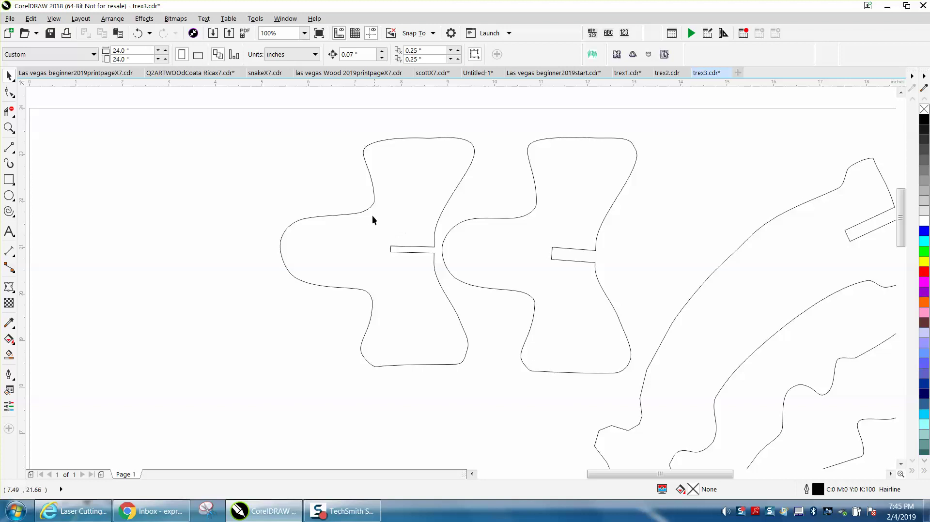
{"action": "left_click_drag", "start_coordinate": [521, 218], "coordinate": [157, 209]}
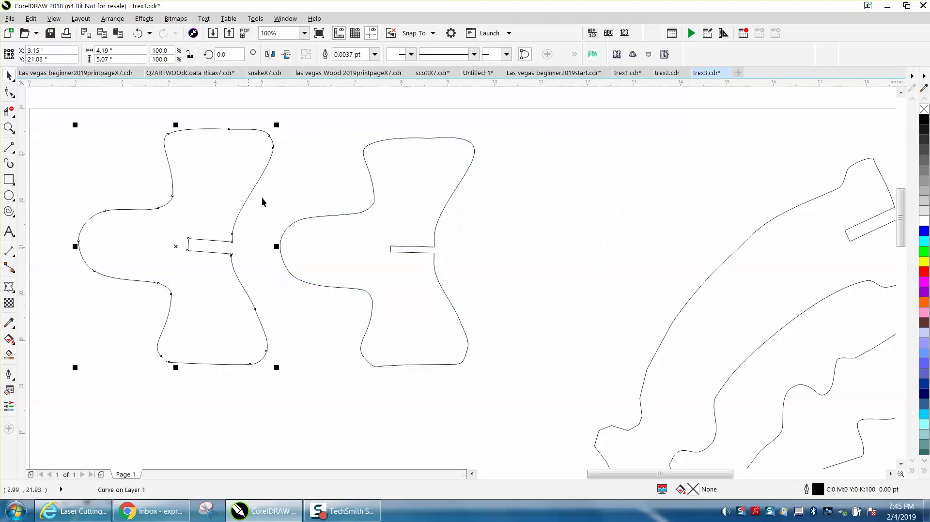
{"action": "key", "text": "ctrl+z"}
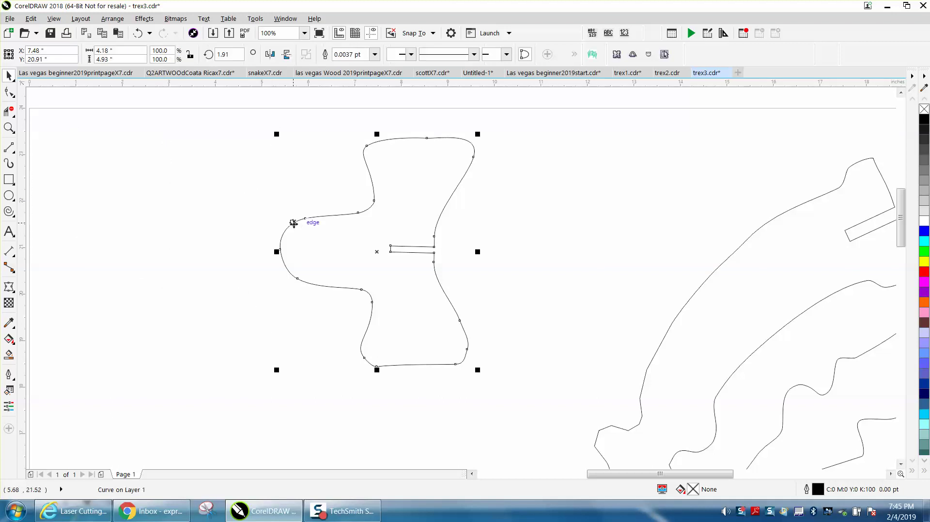
- Duplicate the bone piece and place the copy to the left of the original
{"action": "key", "text": "ctrl+d"}
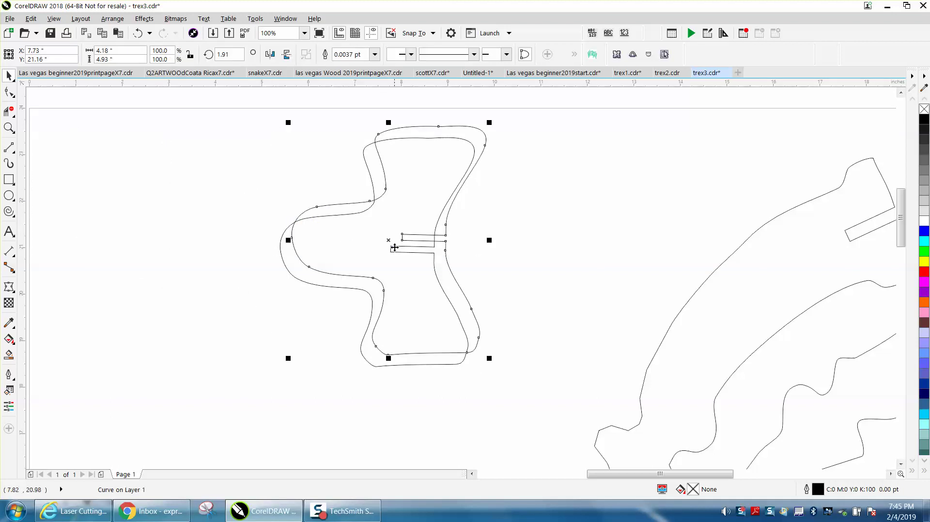
{"action": "left_click_drag", "start_coordinate": [392, 241], "coordinate": [205, 250]}
{"action": "left_click", "coordinate": [539, 155]}
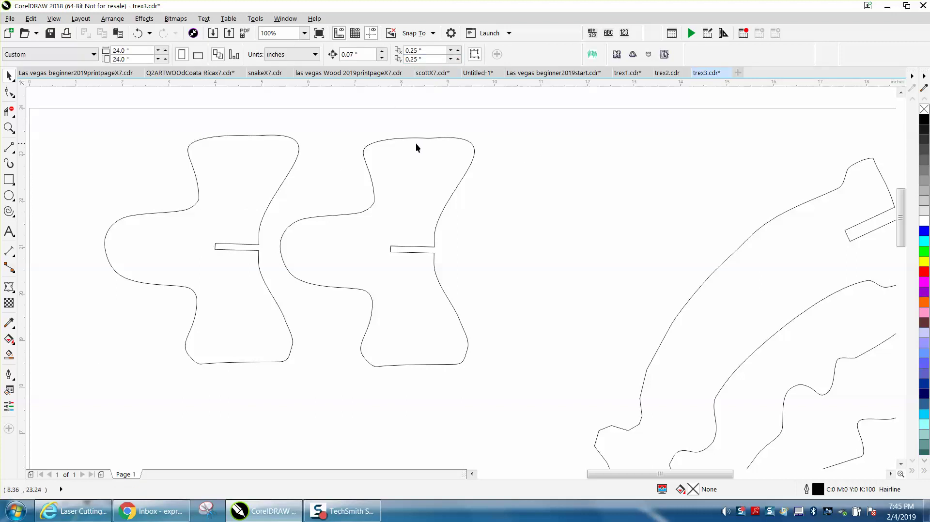
{"action": "scroll", "coordinate": [415, 143], "scroll_direction": "down", "scroll_amount": 1}
- Zoom out to 25% to view the full layout of neck, body and leg pieces
{"action": "scroll", "coordinate": [408, 155], "scroll_direction": "down", "scroll_amount": 1}
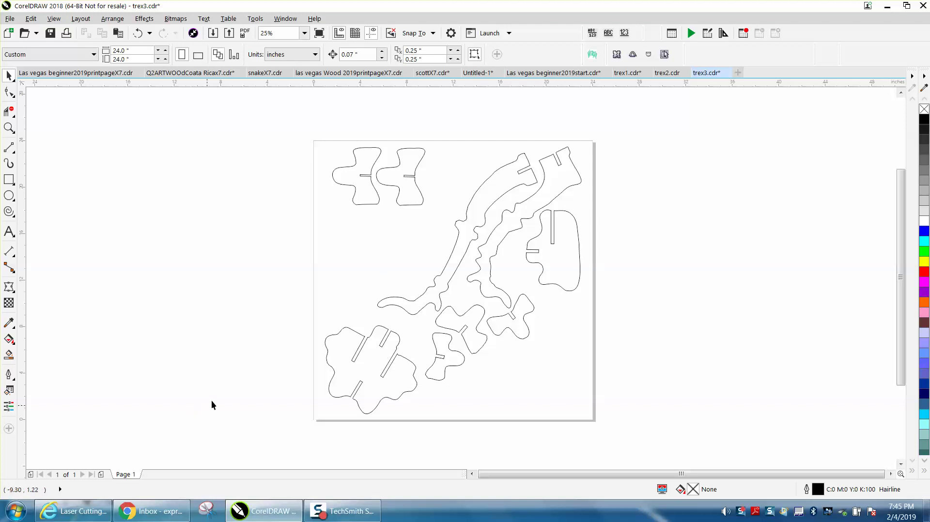
{"action": "left_click", "coordinate": [8, 127]}
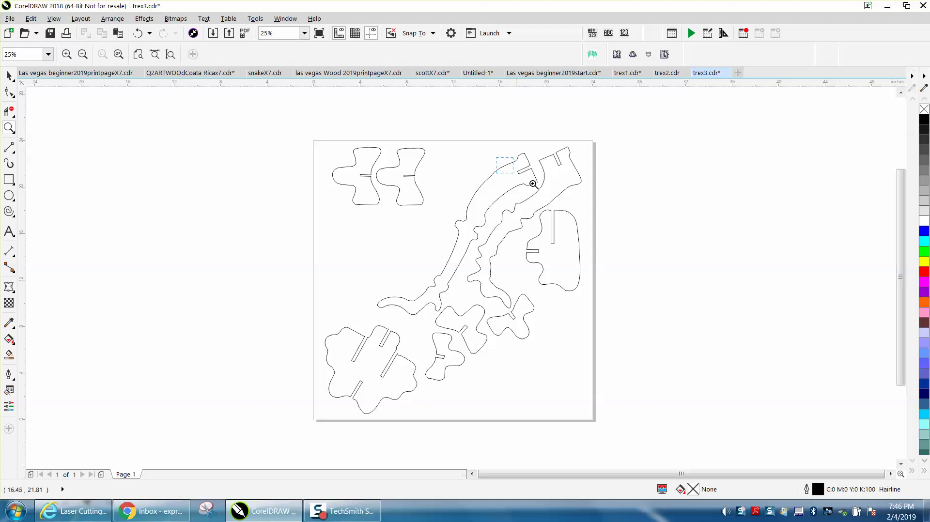
{"action": "scroll", "coordinate": [532, 184], "scroll_direction": "up", "scroll_amount": 3}
{"action": "scroll", "coordinate": [392, 205], "scroll_direction": "down", "scroll_amount": 3}
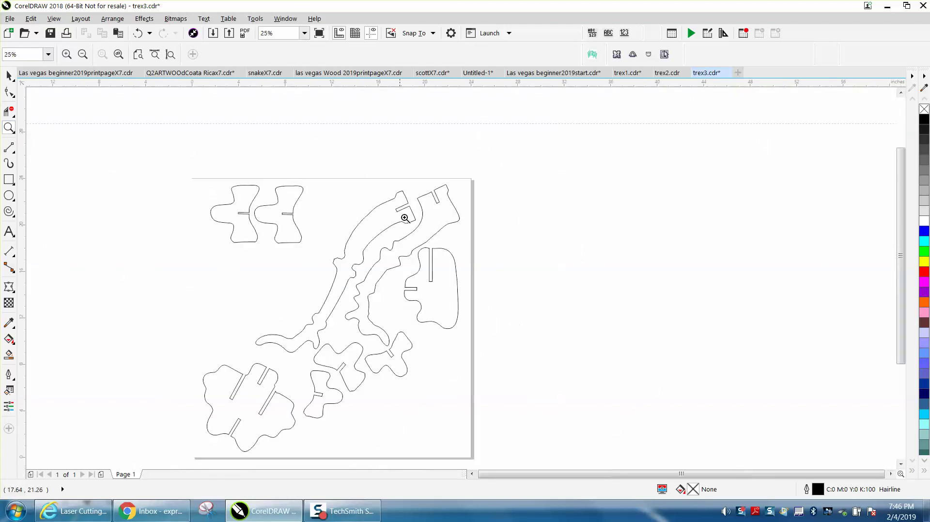
{"action": "left_click", "coordinate": [12, 131]}
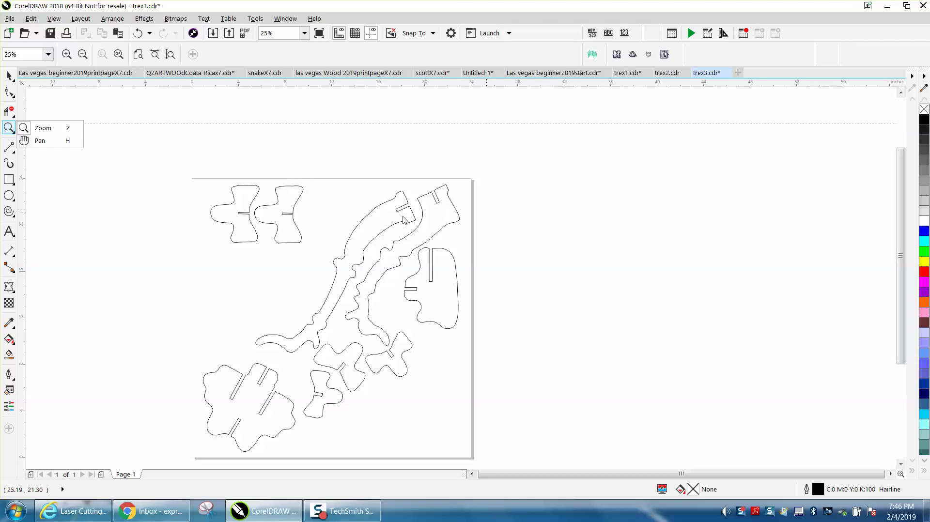
{"action": "scroll", "coordinate": [455, 295], "scroll_direction": "up", "scroll_amount": 2}
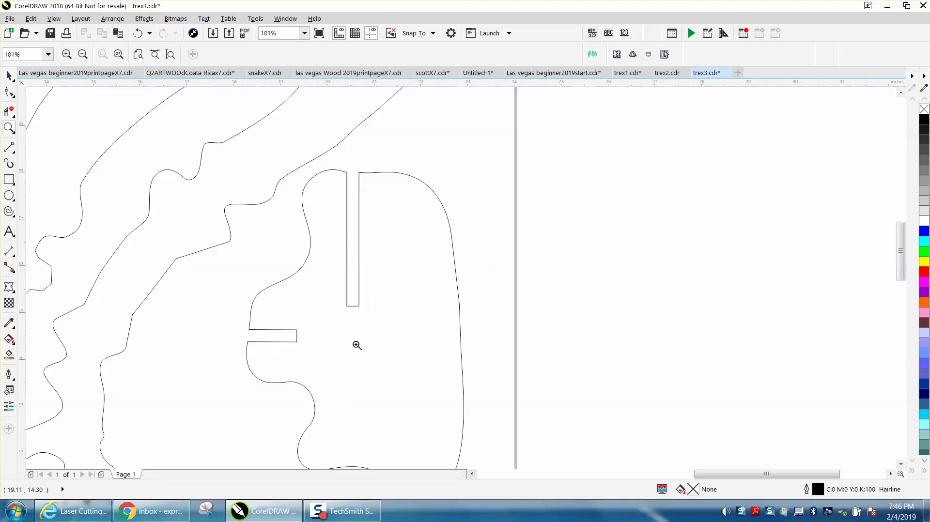
{"action": "scroll", "coordinate": [341, 334], "scroll_direction": "down", "scroll_amount": 2}
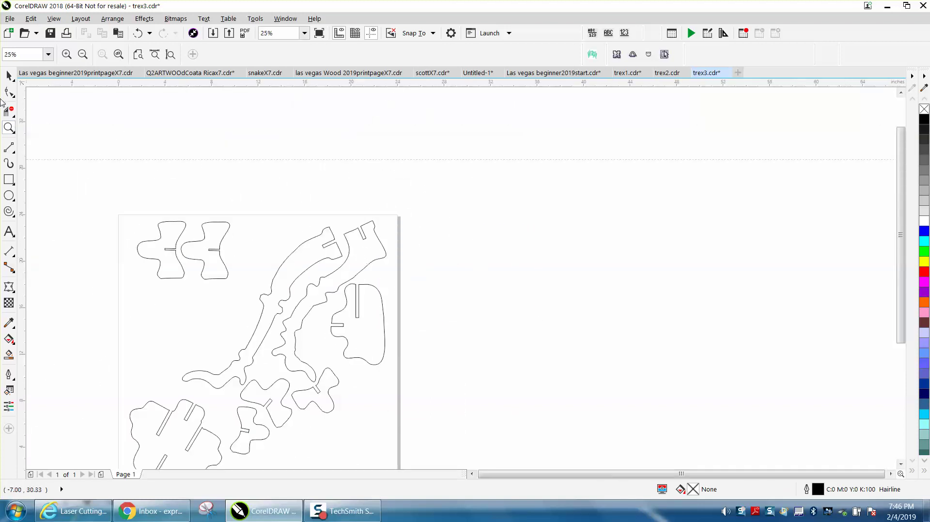
{"action": "left_click", "coordinate": [9, 76]}
- Move the neck piece off the page to the right and rotate it clockwise
{"action": "left_click", "coordinate": [382, 241]}
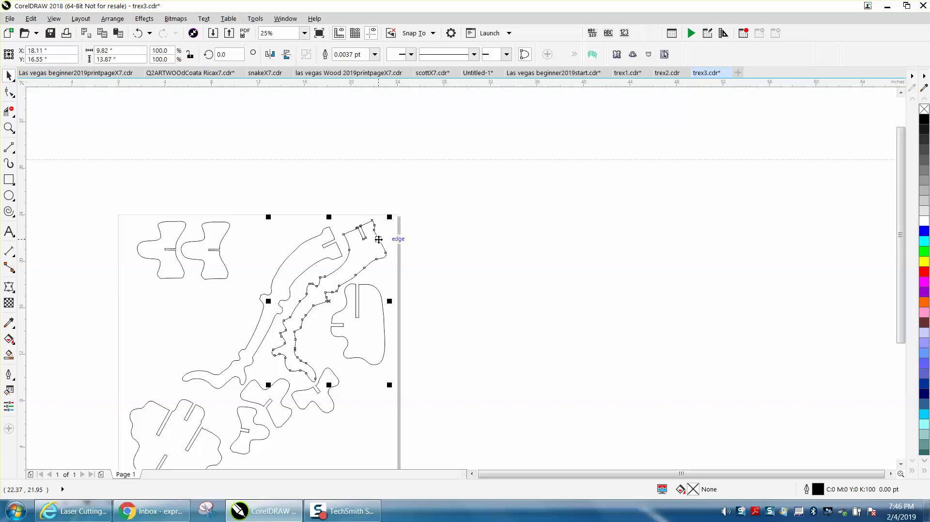
{"action": "left_click_drag", "start_coordinate": [334, 295], "coordinate": [538, 282]}
{"action": "left_click", "coordinate": [538, 283]}
{"action": "left_click_drag", "start_coordinate": [605, 202], "coordinate": [630, 231]}
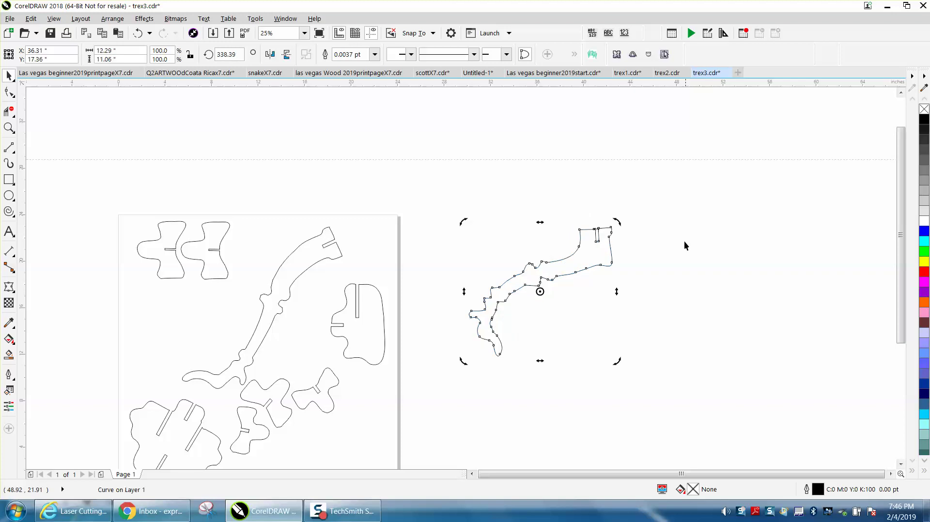
- Place a vertical guide at the neck slot and fine-tune the rotation to 336.7°
{"action": "left_click", "coordinate": [9, 127]}
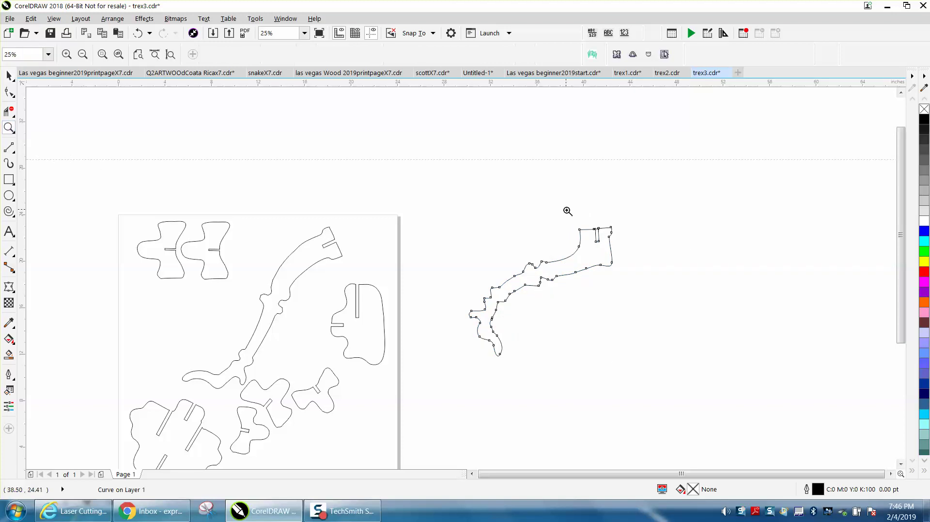
{"action": "left_click_drag", "start_coordinate": [565, 208], "coordinate": [685, 285]}
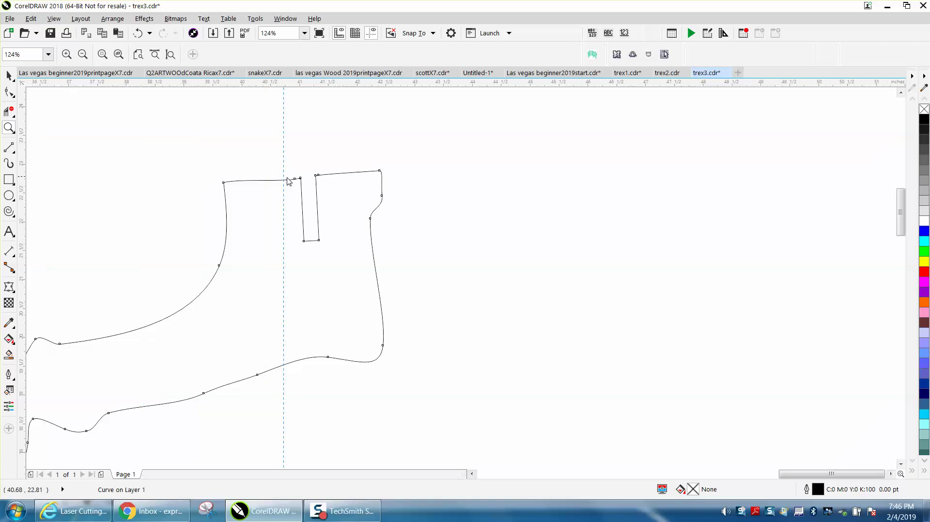
{"action": "left_click_drag", "start_coordinate": [288, 182], "coordinate": [300, 180]}
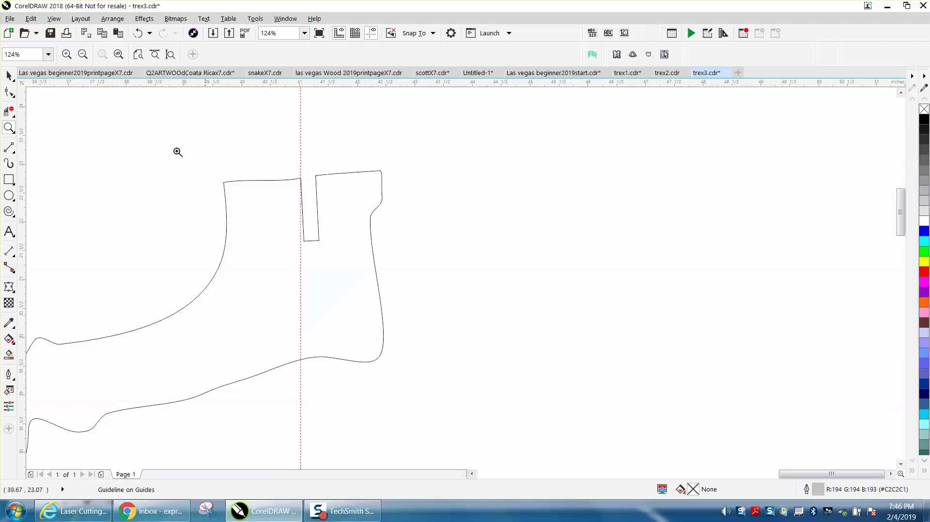
{"action": "left_click", "coordinate": [9, 76]}
{"action": "left_click", "coordinate": [373, 256]}
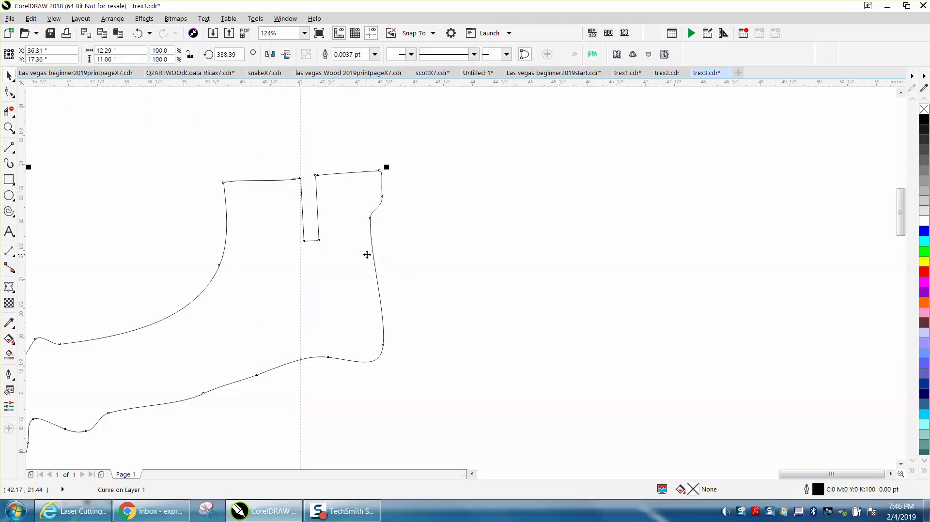
{"action": "left_click", "coordinate": [366, 255]}
{"action": "left_click_drag", "start_coordinate": [388, 165], "coordinate": [396, 174]}
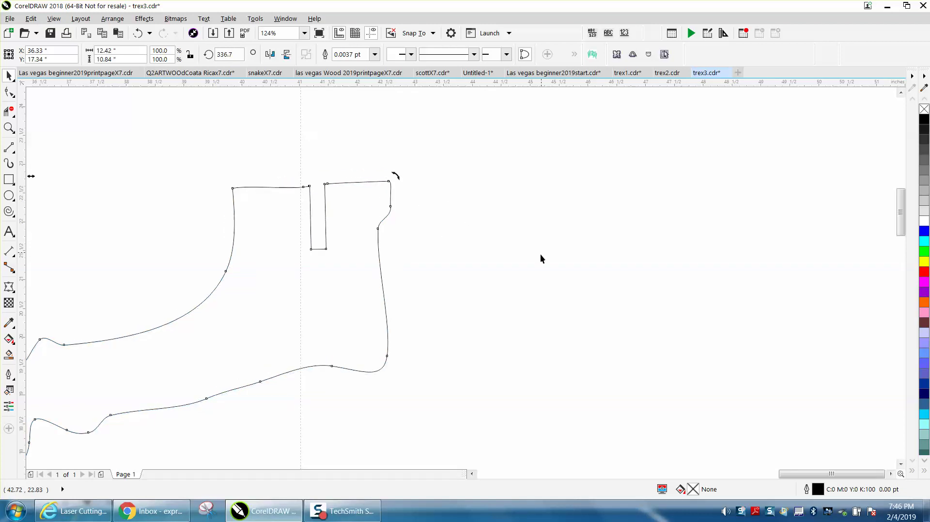
- Zoom into the neck slot and delete its two extra corner nodes
{"action": "left_click", "coordinate": [9, 128]}
{"action": "left_click_drag", "start_coordinate": [285, 168], "coordinate": [380, 255]}
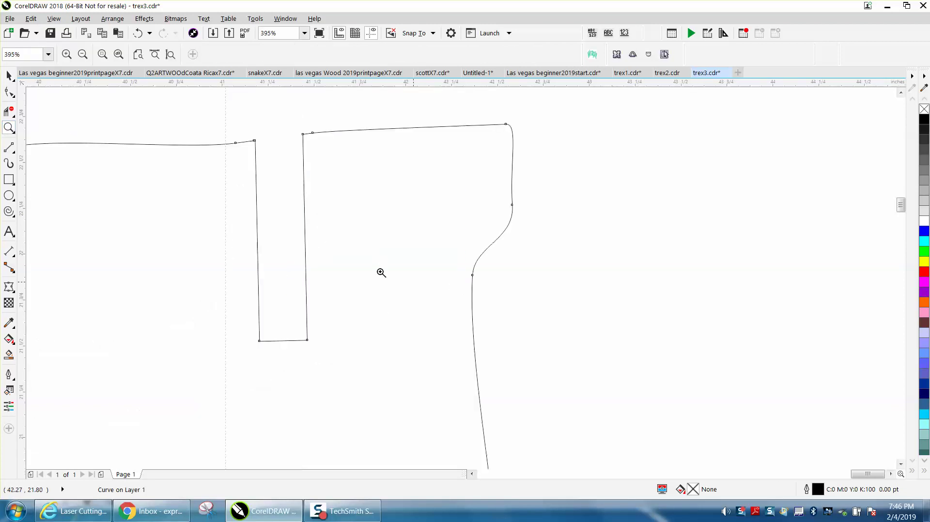
{"action": "left_click", "coordinate": [9, 92]}
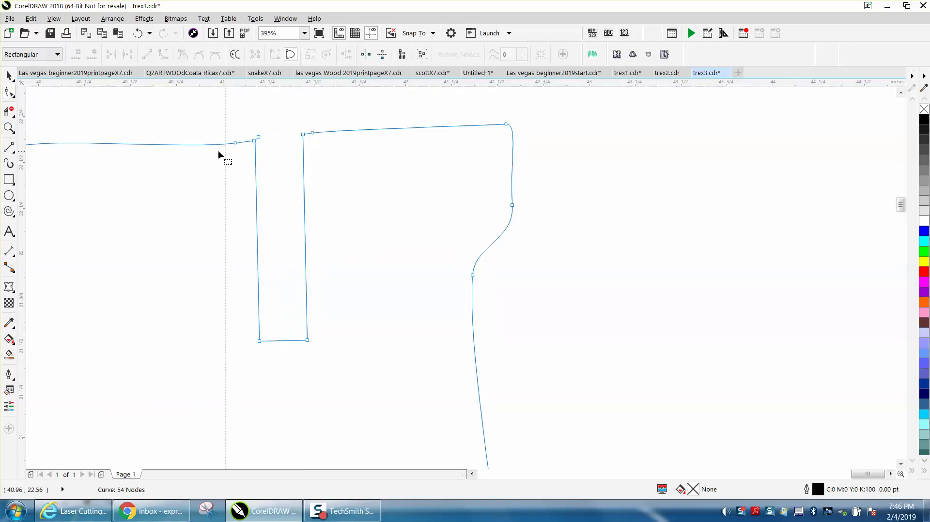
{"action": "left_click", "coordinate": [260, 138]}
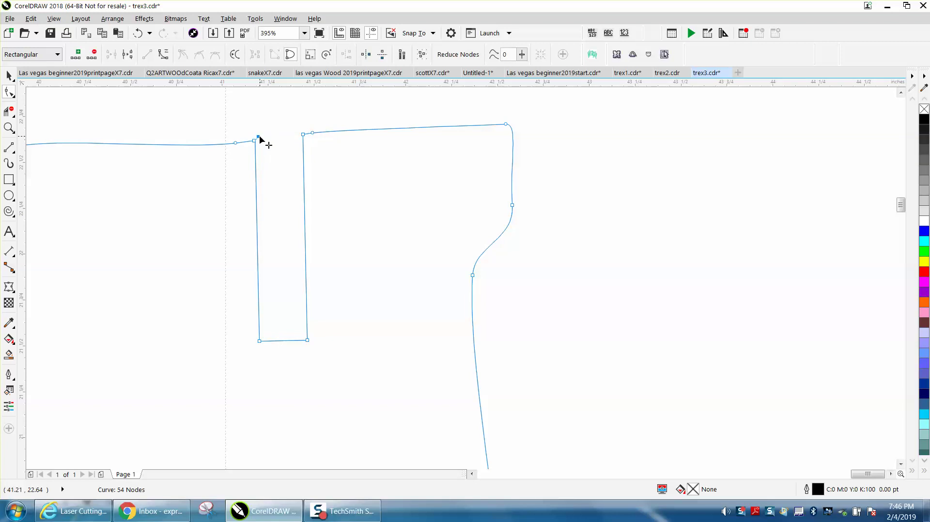
{"action": "key", "text": "Delete"}
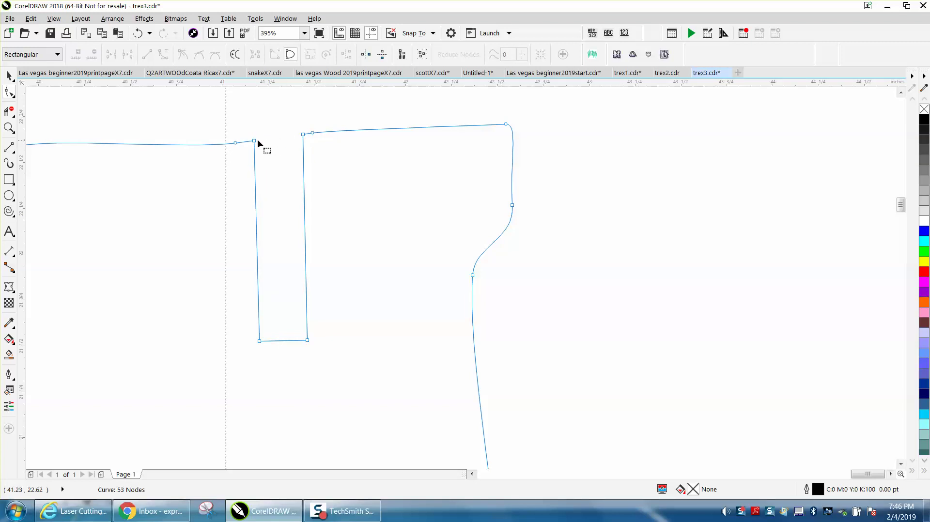
{"action": "left_click", "coordinate": [235, 143]}
{"action": "key", "text": "Delete"}
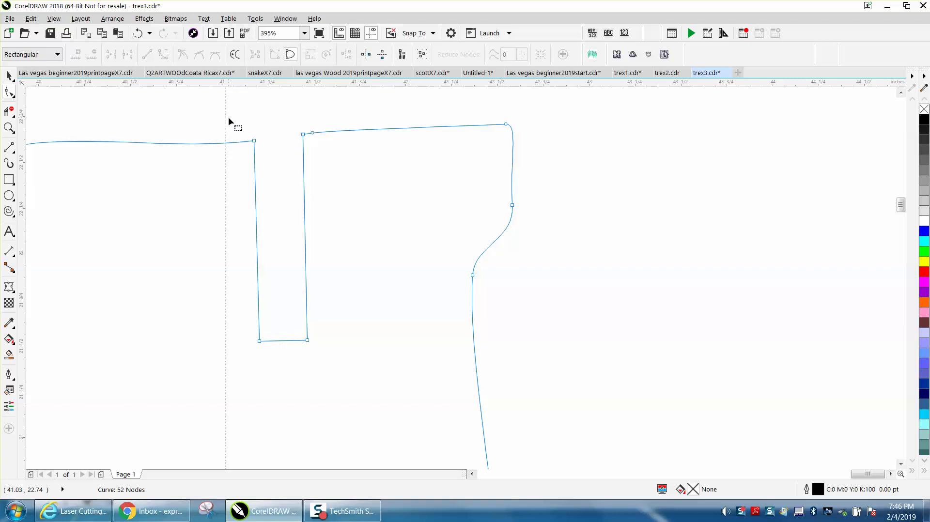
- Nudge the slot's left side right and its right side left to narrow it
{"action": "left_click_drag", "start_coordinate": [228, 121], "coordinate": [284, 358]}
{"action": "key", "text": "Right"}
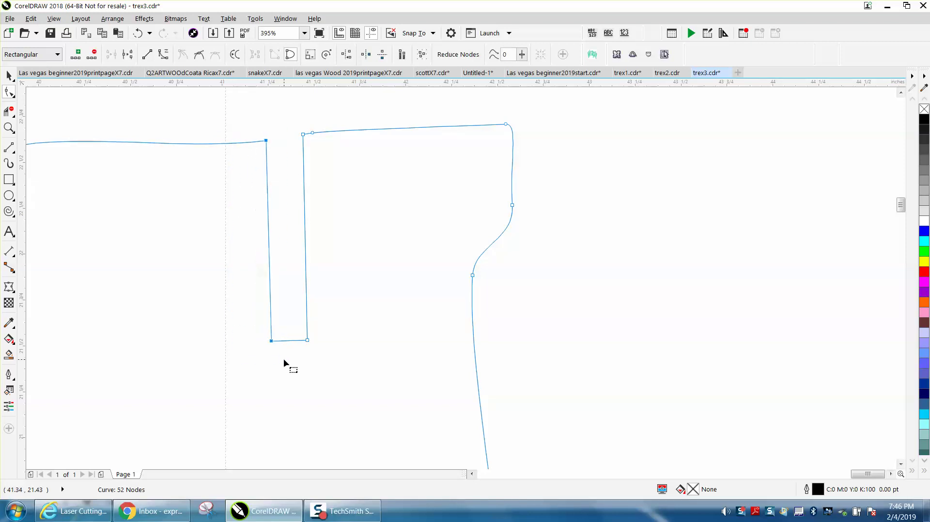
{"action": "left_click_drag", "start_coordinate": [303, 195], "coordinate": [314, 327]}
{"action": "key", "text": "Left"}
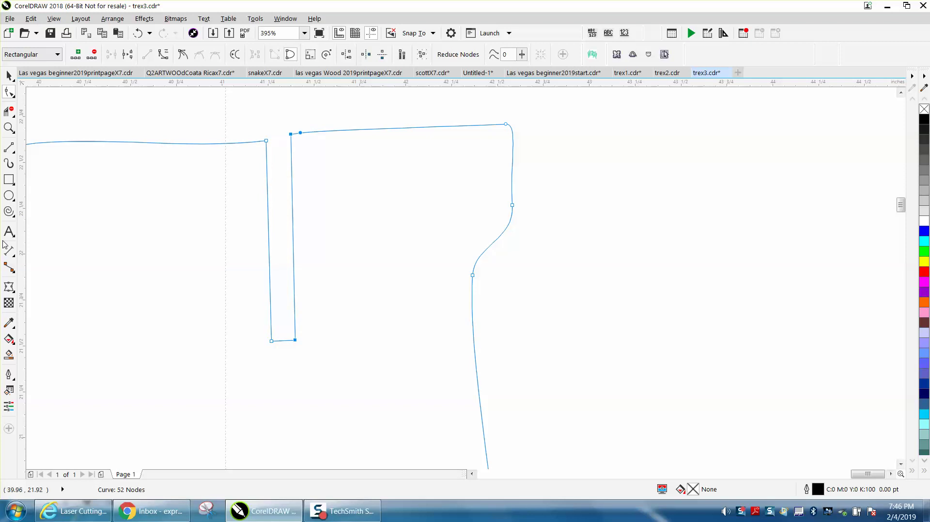
- Dimension the neck piece's narrowed slot, confirming it measures 0.13"
{"action": "left_click", "coordinate": [16, 260]}
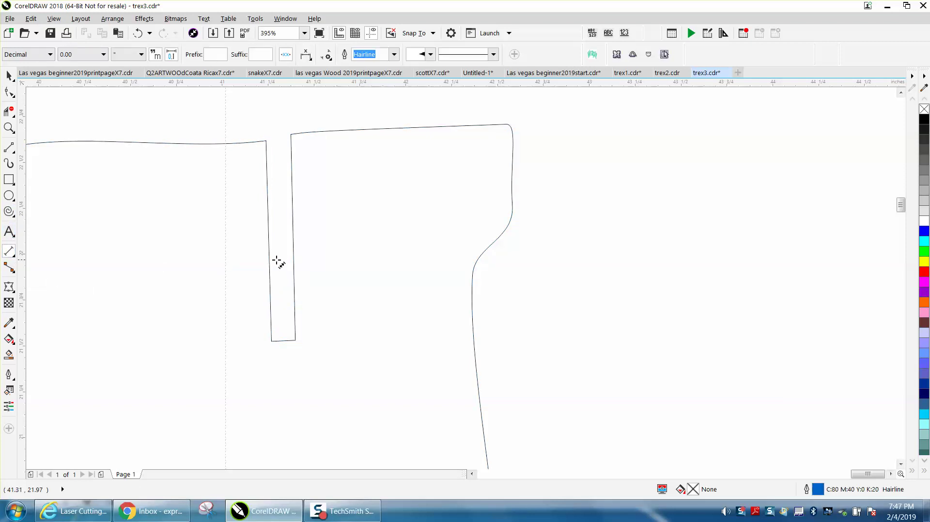
{"action": "left_click_drag", "start_coordinate": [270, 260], "coordinate": [293, 260]}
{"action": "left_click", "coordinate": [294, 242]}
{"action": "scroll", "coordinate": [294, 243], "scroll_direction": "down", "scroll_amount": 10}
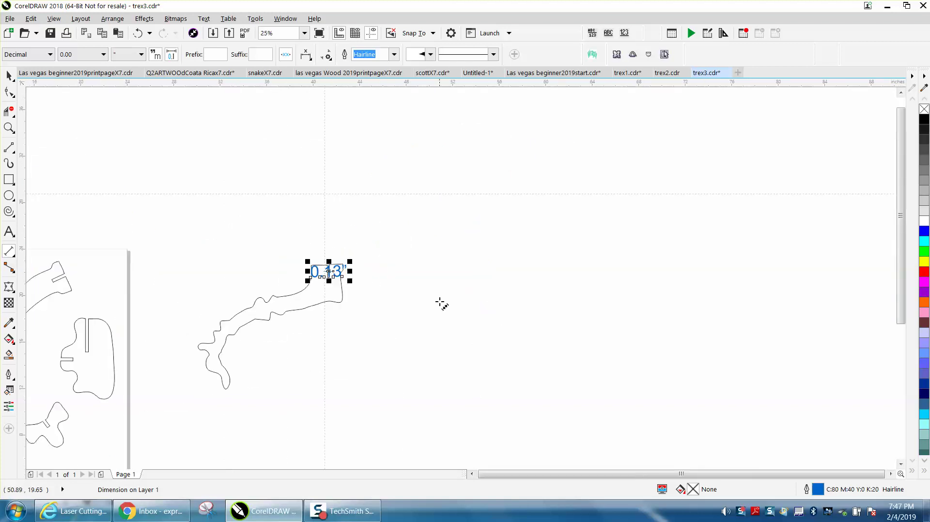
- Move one bowtie piece above the page and the other into the page's top-left corner
{"action": "left_click", "coordinate": [9, 127]}
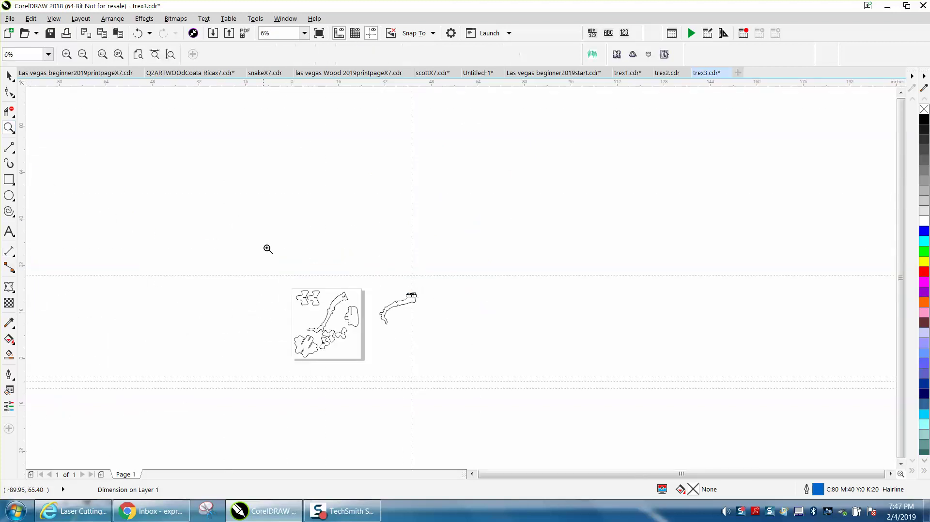
{"action": "left_click_drag", "start_coordinate": [283, 277], "coordinate": [440, 349]}
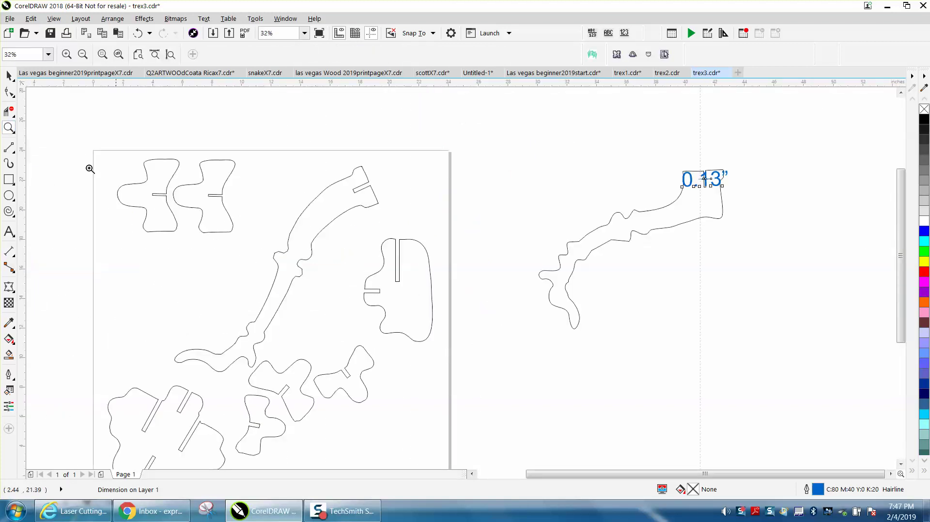
{"action": "left_click", "coordinate": [9, 76]}
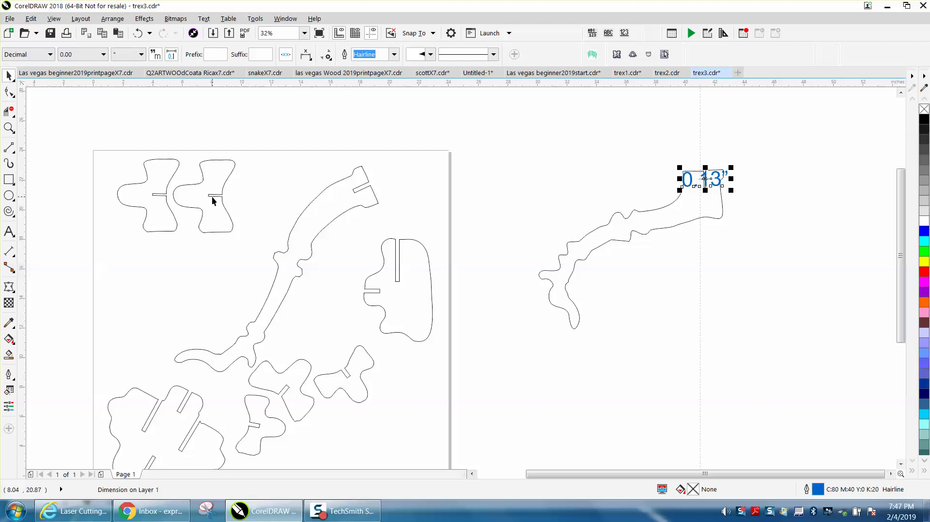
{"action": "left_click_drag", "start_coordinate": [212, 194], "coordinate": [244, 139]}
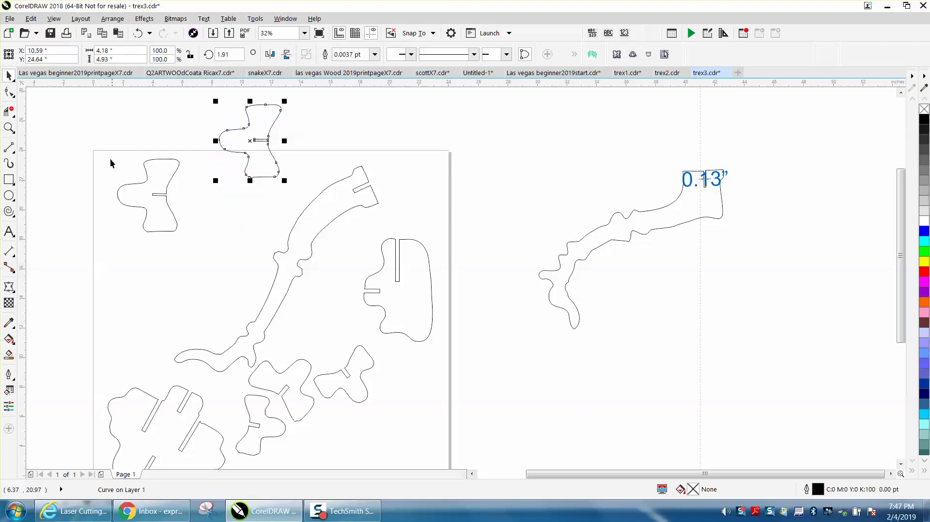
{"action": "left_click_drag", "start_coordinate": [146, 186], "coordinate": [137, 189]}
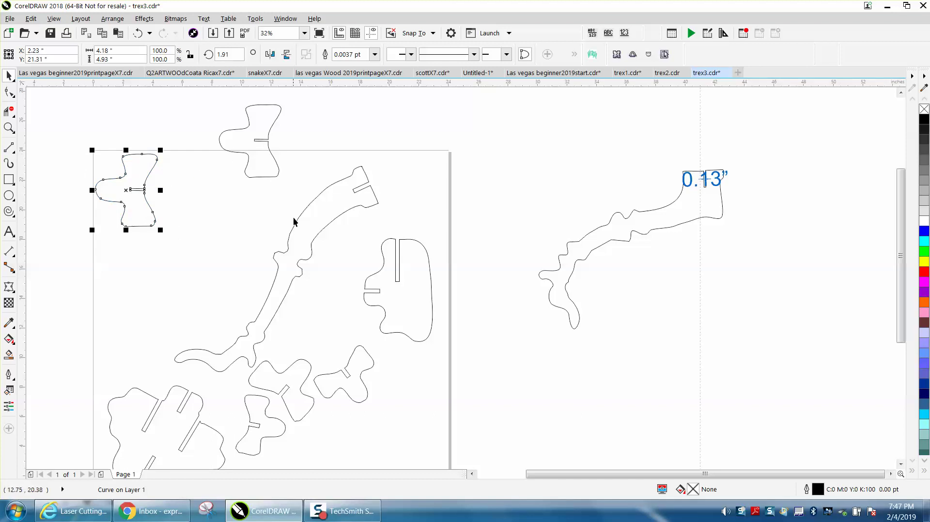
{"action": "left_click", "coordinate": [8, 128]}
{"action": "left_click_drag", "start_coordinate": [95, 151], "coordinate": [245, 250]}
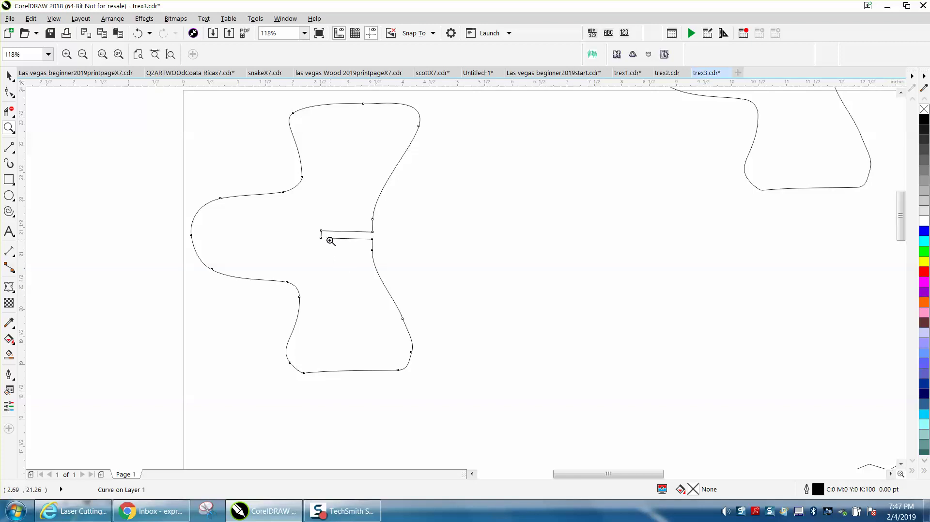
{"action": "scroll", "coordinate": [323, 239], "scroll_direction": "down", "scroll_amount": 5}
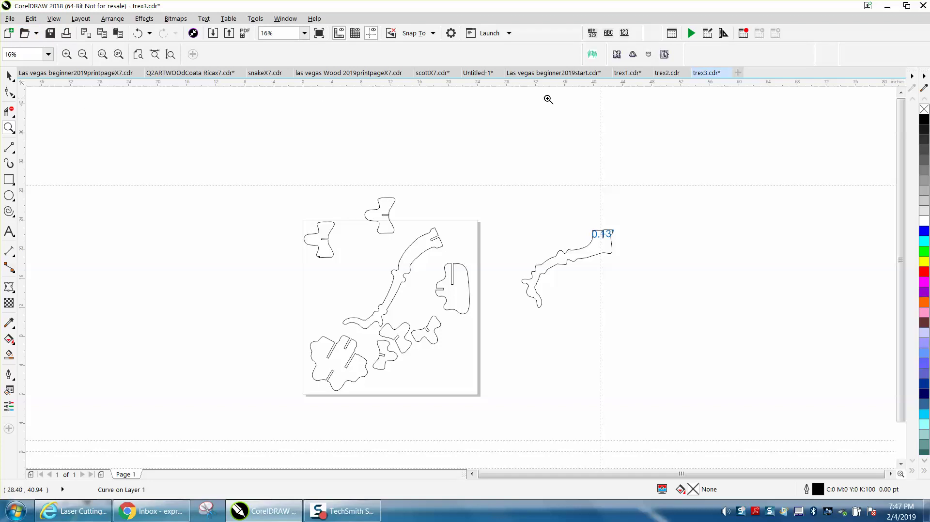
- Switch to the trex1 drawing and zoom in on the left piece's lower joint
{"action": "left_click", "coordinate": [640, 74]}
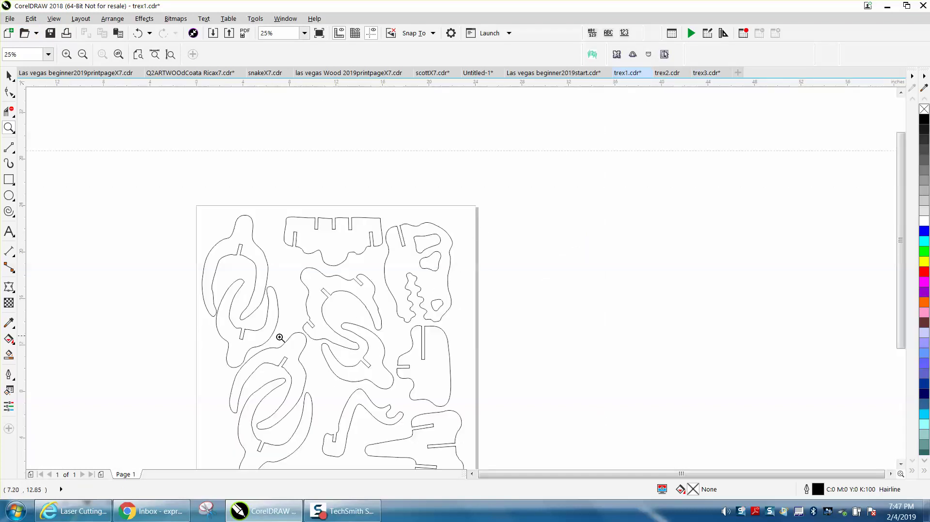
{"action": "right_click", "coordinate": [276, 364]}
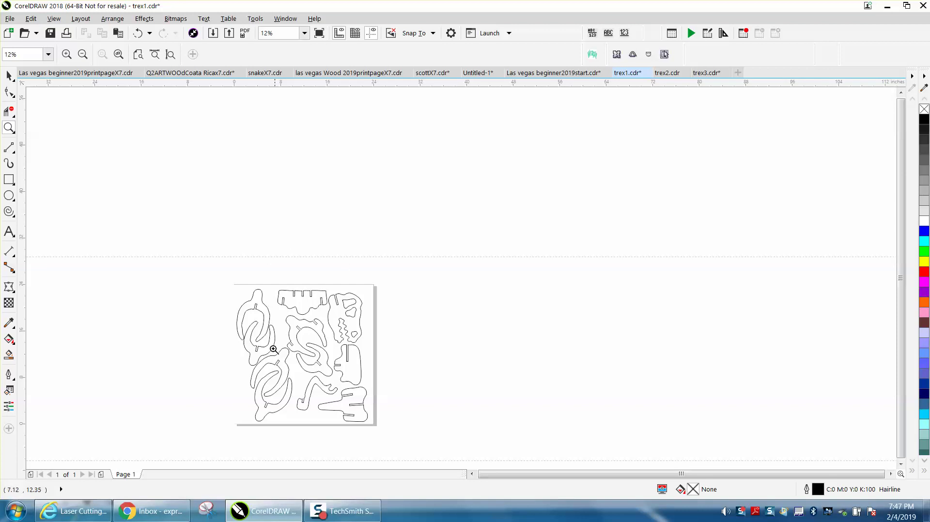
{"action": "left_click_drag", "start_coordinate": [199, 280], "coordinate": [358, 374]}
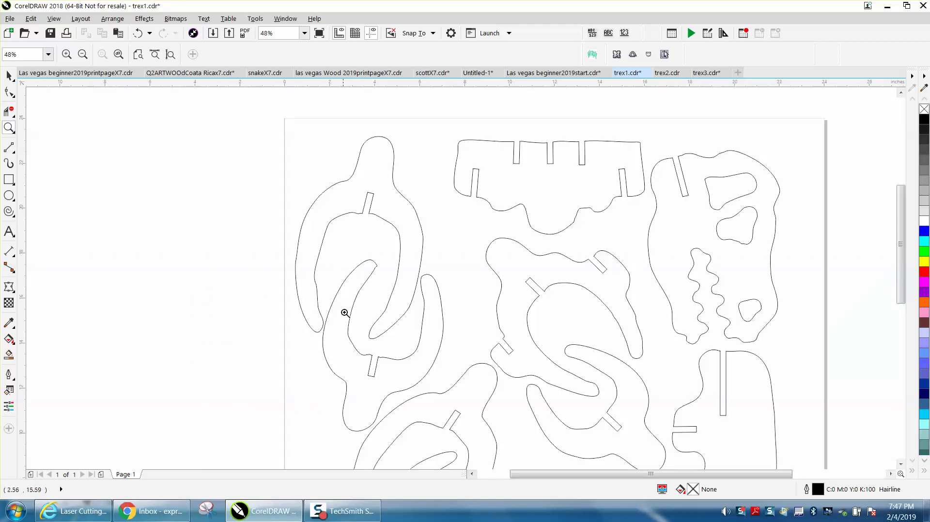
{"action": "left_click_drag", "start_coordinate": [370, 354], "coordinate": [417, 376]}
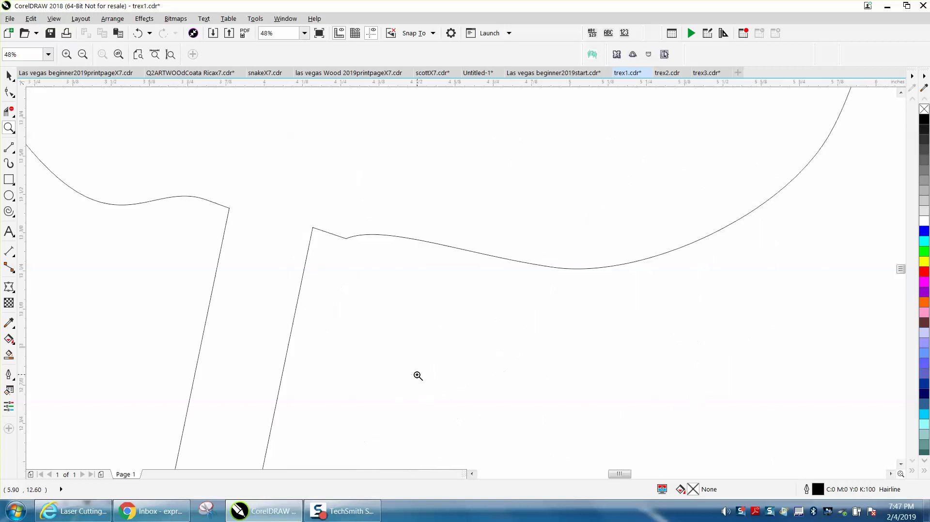
- Delete the stray node from the left piece's outline, leaving 25 nodes and a straight edge
{"action": "left_click", "coordinate": [9, 92]}
{"action": "left_click", "coordinate": [345, 241]}
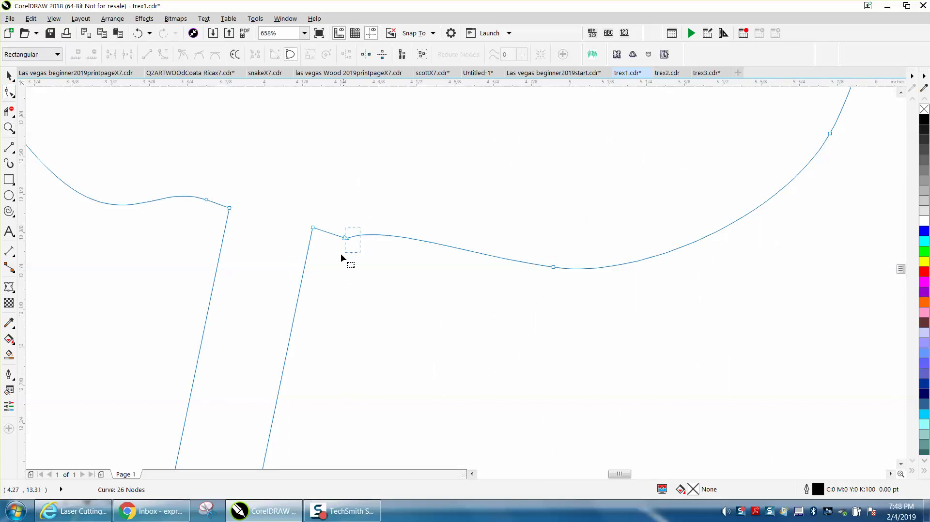
{"action": "key", "text": "Delete"}
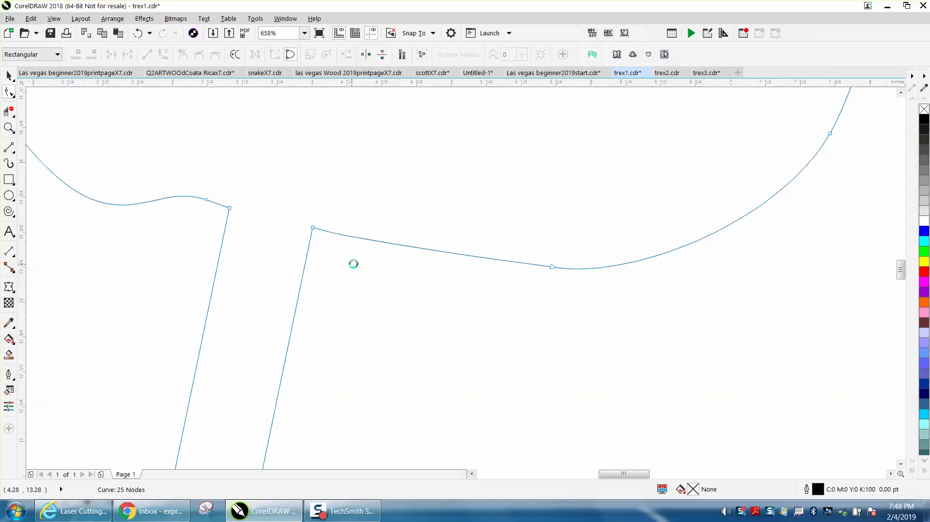
{"action": "scroll", "coordinate": [353, 264], "scroll_direction": "down", "scroll_amount": 10}
{"action": "scroll", "coordinate": [356, 277], "scroll_direction": "down", "scroll_amount": 3}
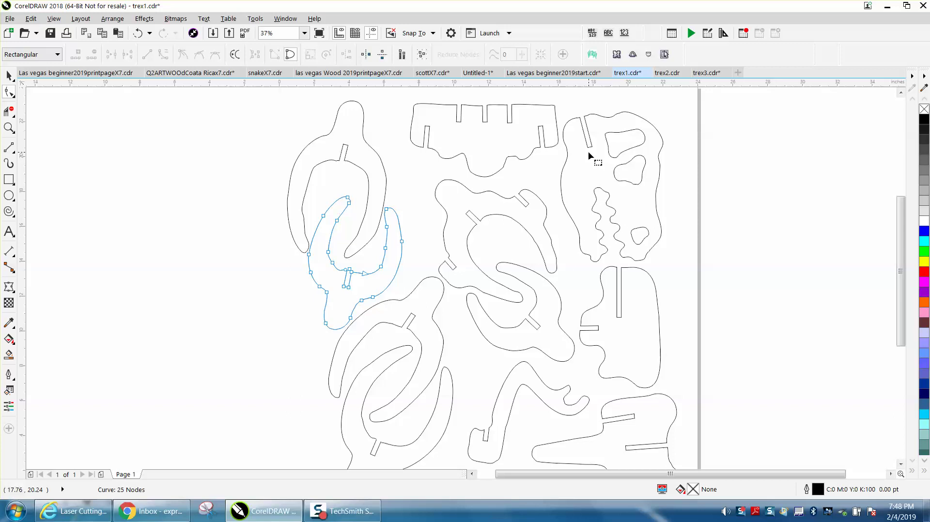
{"action": "scroll", "coordinate": [569, 212], "scroll_direction": "down", "scroll_amount": 3}
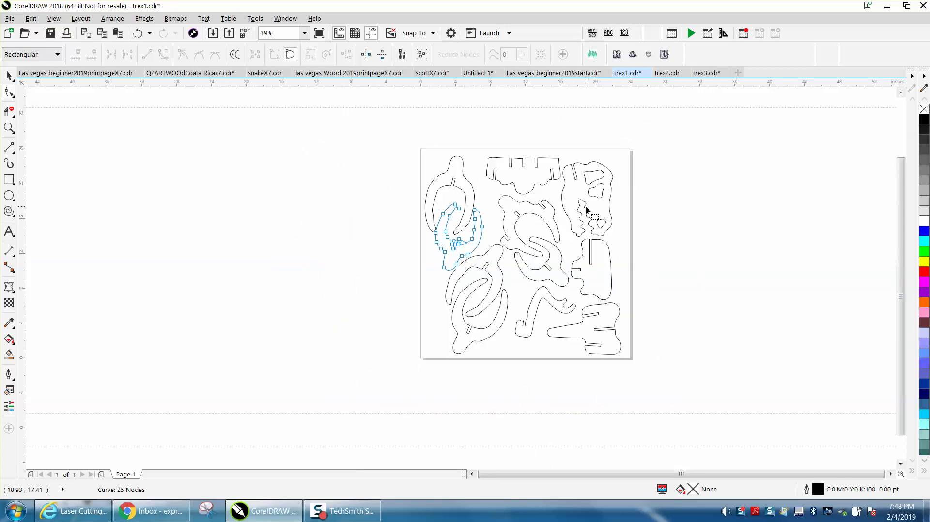
{"action": "left_click", "coordinate": [9, 75]}
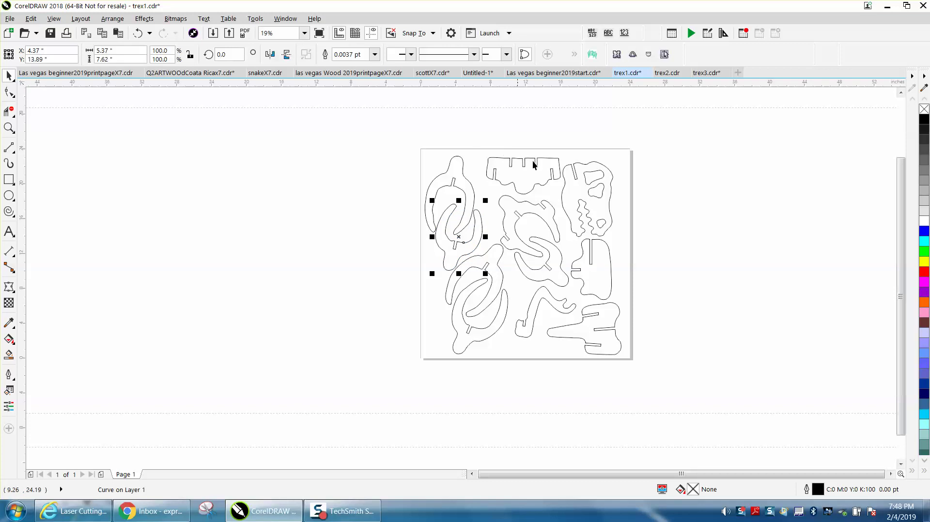
- Move the four head parts left off the page and group them together
{"action": "left_click", "coordinate": [584, 189]}
{"action": "left_click_drag", "start_coordinate": [585, 189], "coordinate": [296, 208]}
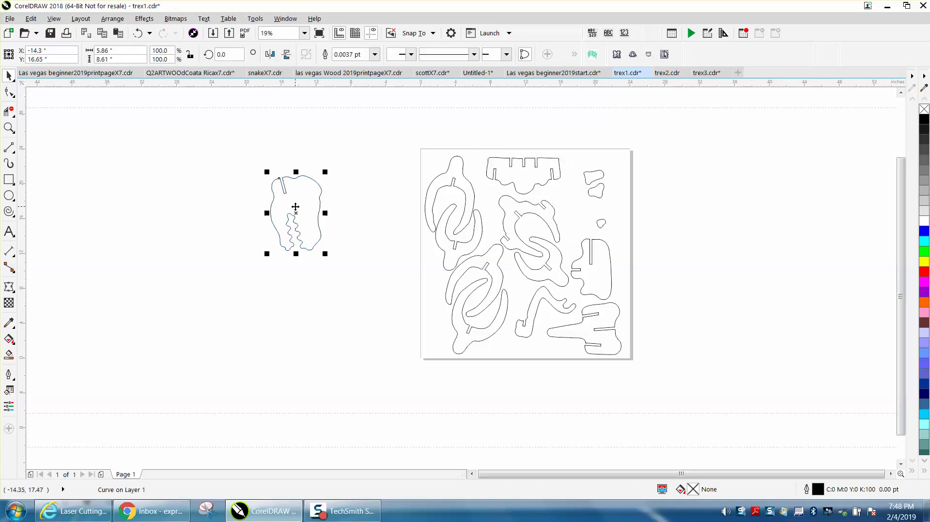
{"action": "left_click", "coordinate": [138, 33]}
{"action": "left_click_drag", "start_coordinate": [552, 126], "coordinate": [550, 159]}
{"action": "left_click_drag", "start_coordinate": [630, 247], "coordinate": [649, 245]}
{"action": "left_click_drag", "start_coordinate": [587, 197], "coordinate": [295, 207]}
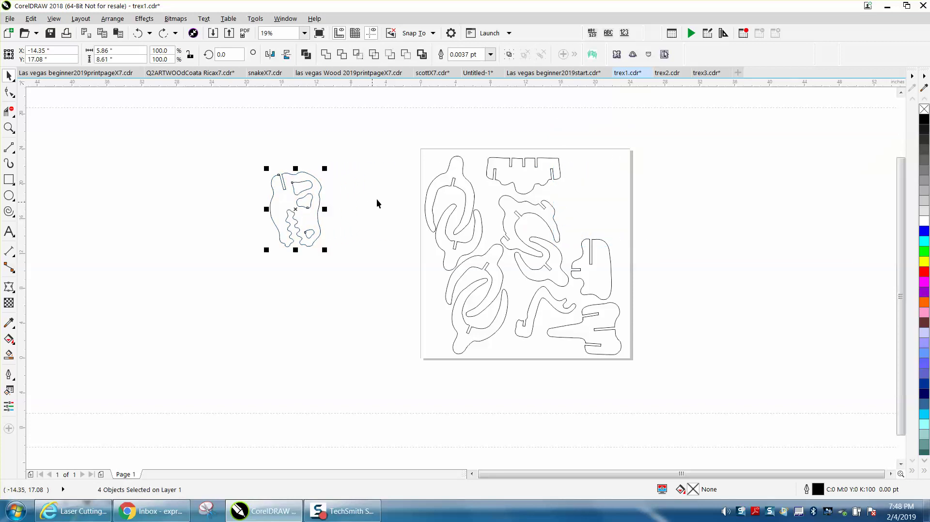
{"action": "left_click", "coordinate": [125, 23]}
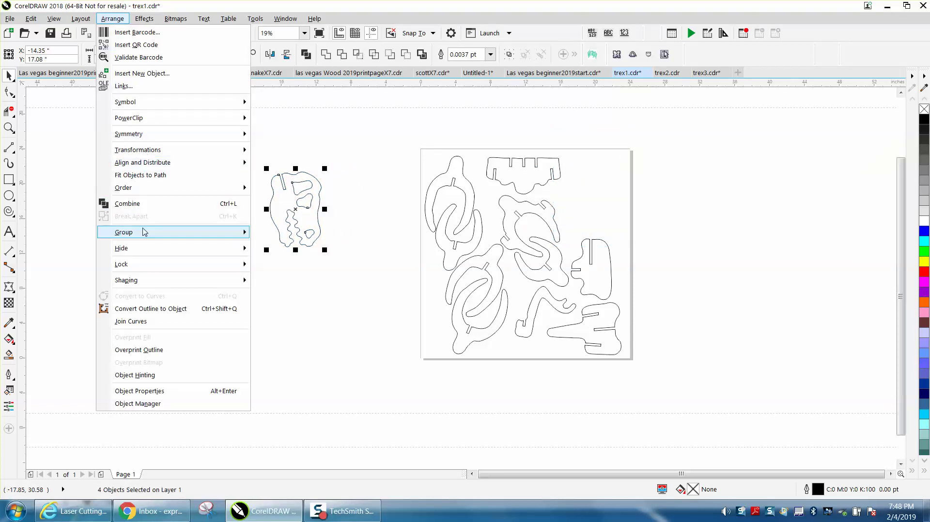
{"action": "mouse_move", "coordinate": [144, 236]}
{"action": "left_click", "coordinate": [275, 234]}
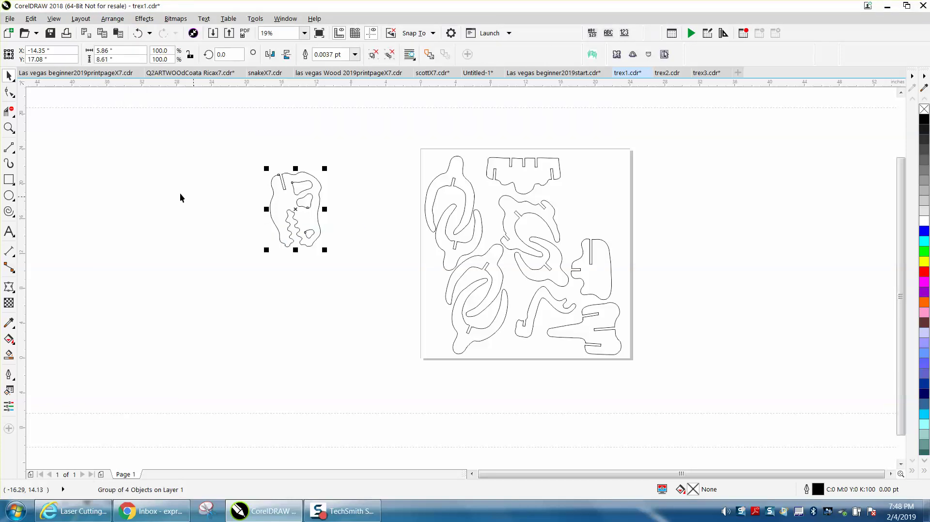
- Rotate the grouped head piece slightly, to about 345.84°
{"action": "key", "text": "z"}
{"action": "left_click_drag", "start_coordinate": [215, 148], "coordinate": [430, 279]}
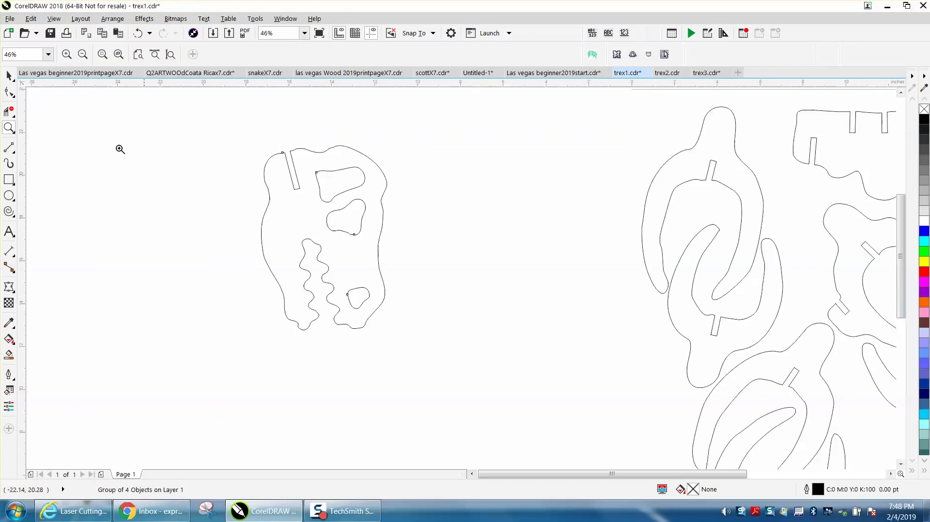
{"action": "left_click", "coordinate": [9, 75]}
{"action": "left_click", "coordinate": [321, 237]}
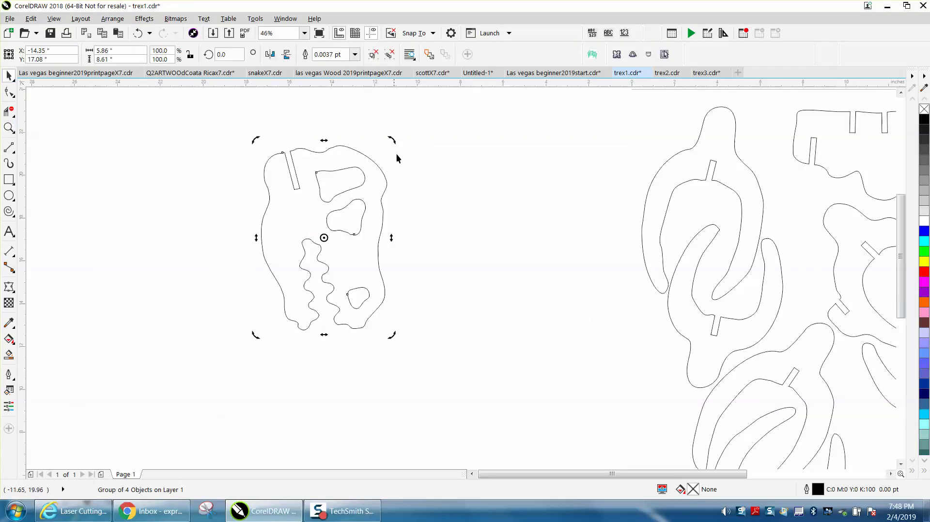
{"action": "left_click_drag", "start_coordinate": [391, 142], "coordinate": [411, 162]}
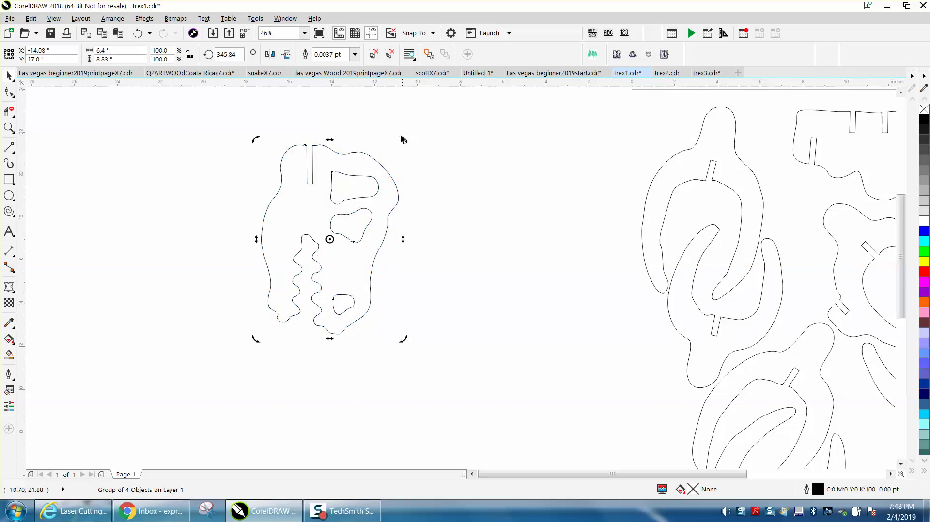
{"action": "left_click", "coordinate": [365, 122]}
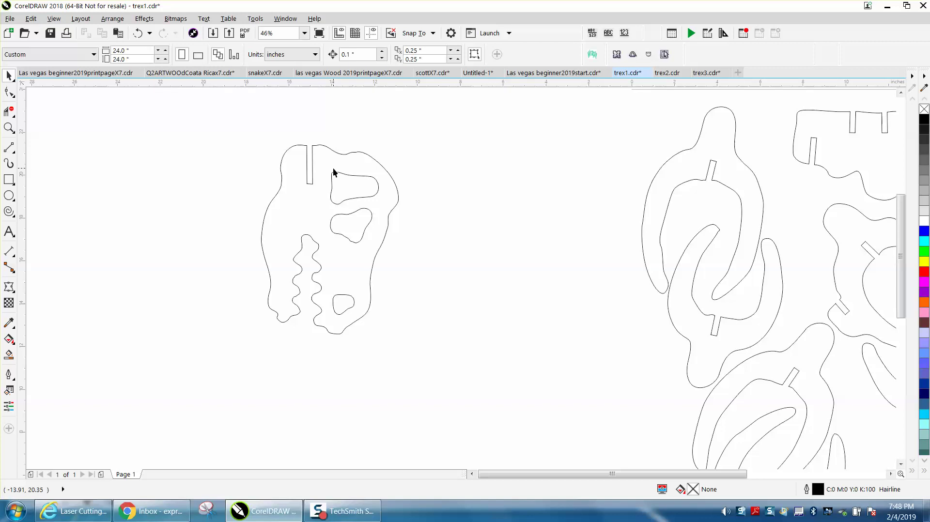
- Scale the head group to 50% with proportions locked (3.2" by 4.42"), then zoom in on it
{"action": "left_click", "coordinate": [331, 147]}
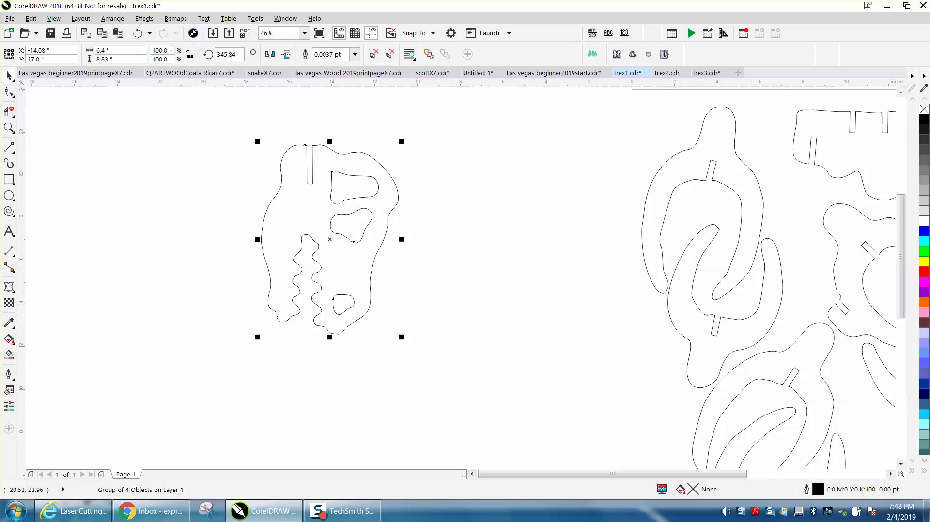
{"action": "left_click_drag", "start_coordinate": [169, 50], "coordinate": [143, 51]}
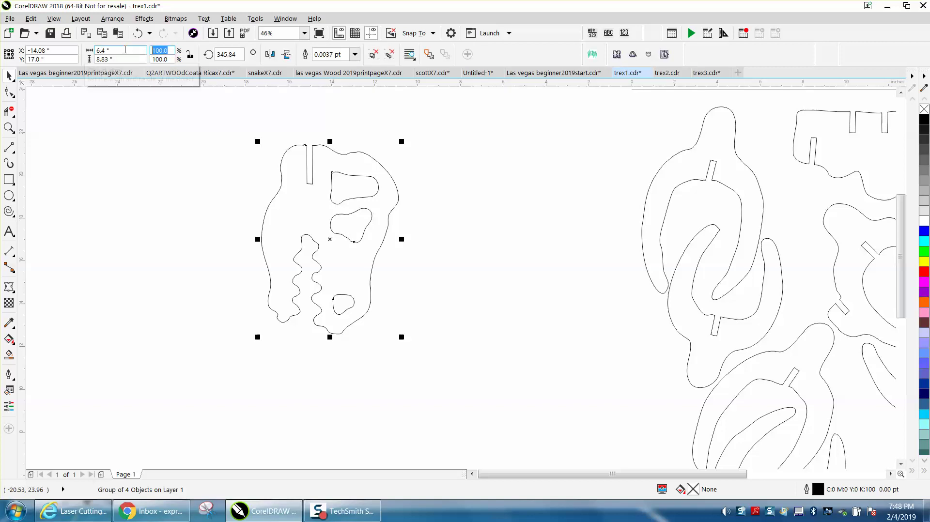
{"action": "left_click", "coordinate": [182, 55]}
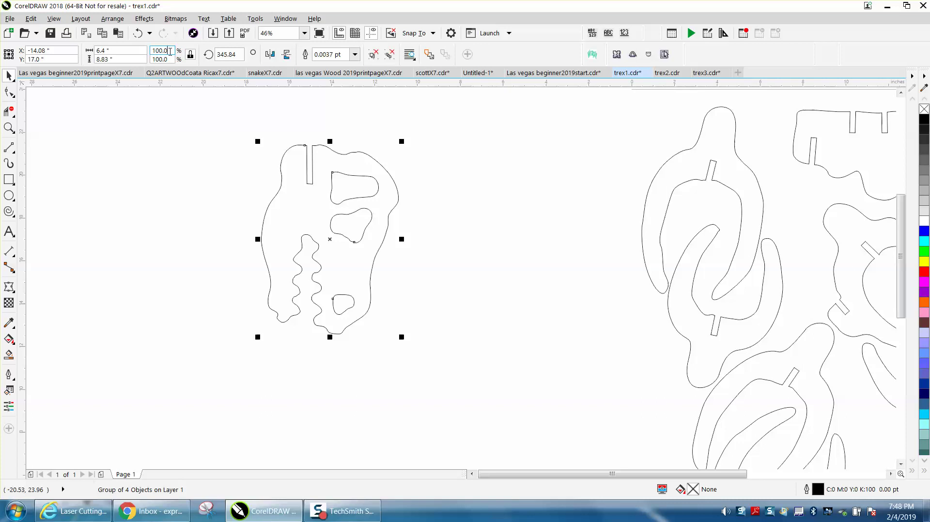
{"action": "double_click", "coordinate": [160, 50]}
{"action": "type", "text": "50"}
{"action": "key", "text": "Return"}
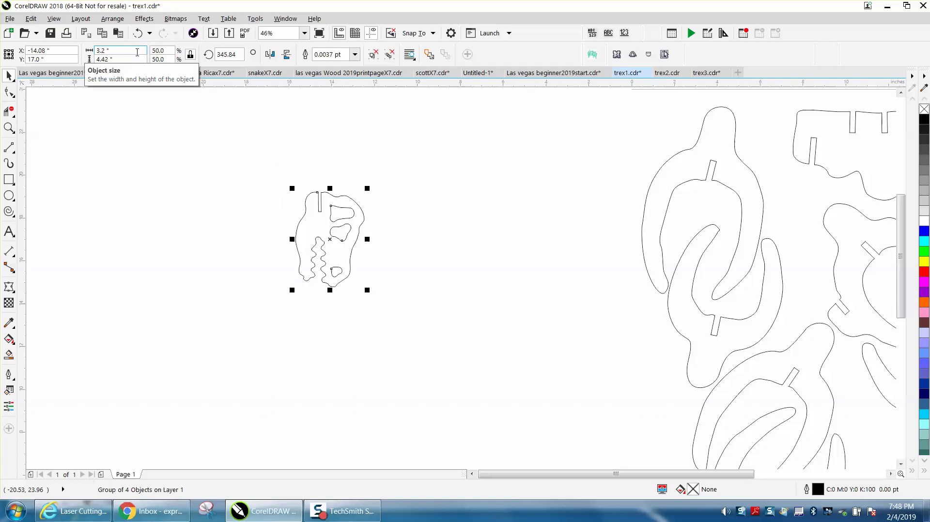
{"action": "left_click", "coordinate": [9, 127]}
{"action": "left_click_drag", "start_coordinate": [245, 164], "coordinate": [460, 324]}
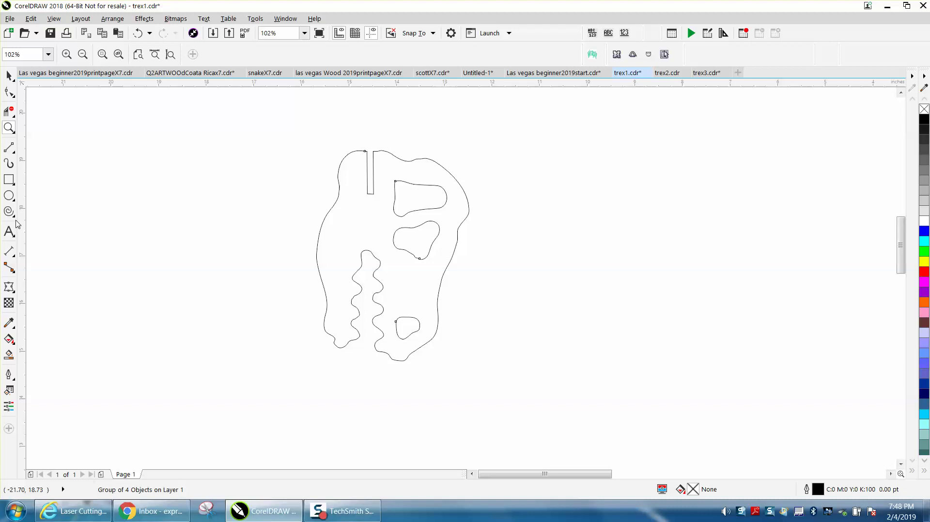
{"action": "left_click", "coordinate": [16, 261]}
- Add a parallel dimension across the head piece's slot, showing 0.13"
{"action": "left_click", "coordinate": [39, 253]}
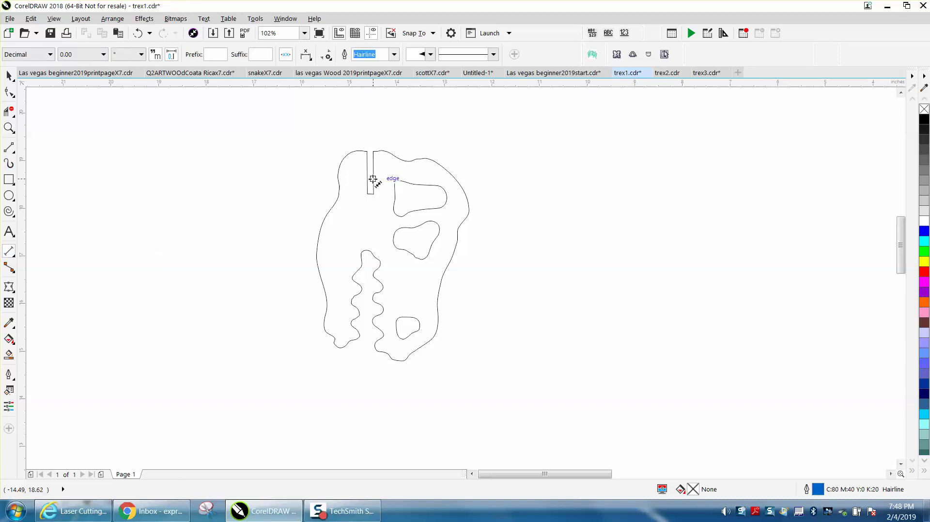
{"action": "left_click_drag", "start_coordinate": [372, 179], "coordinate": [368, 179]}
{"action": "left_click", "coordinate": [369, 132]}
{"action": "scroll", "coordinate": [235, 162], "scroll_direction": "down", "scroll_amount": 3}
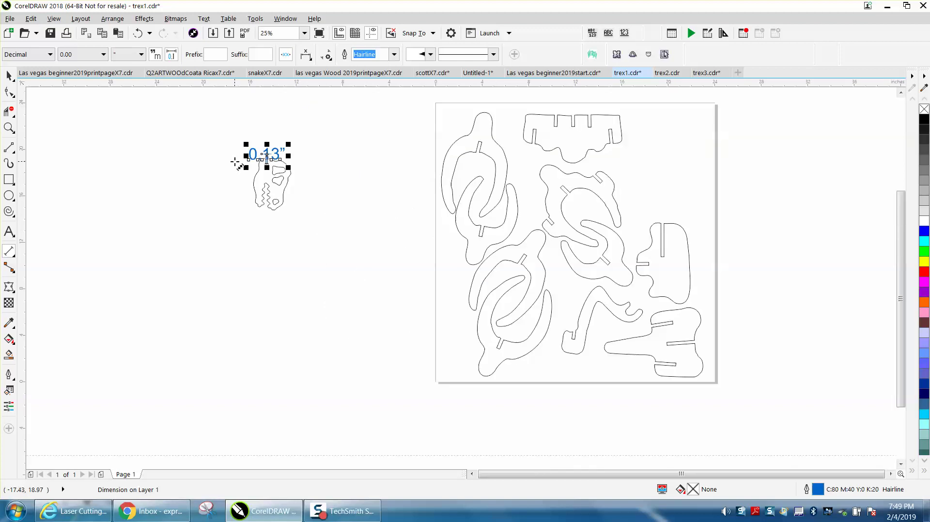